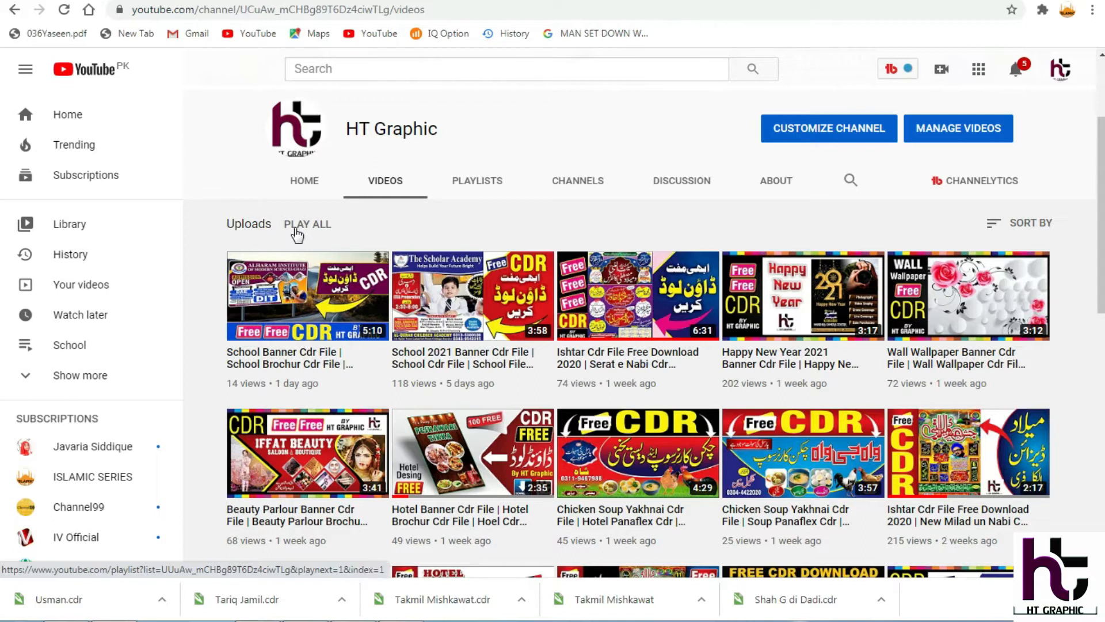
scroll(298, 235, "down", 1)
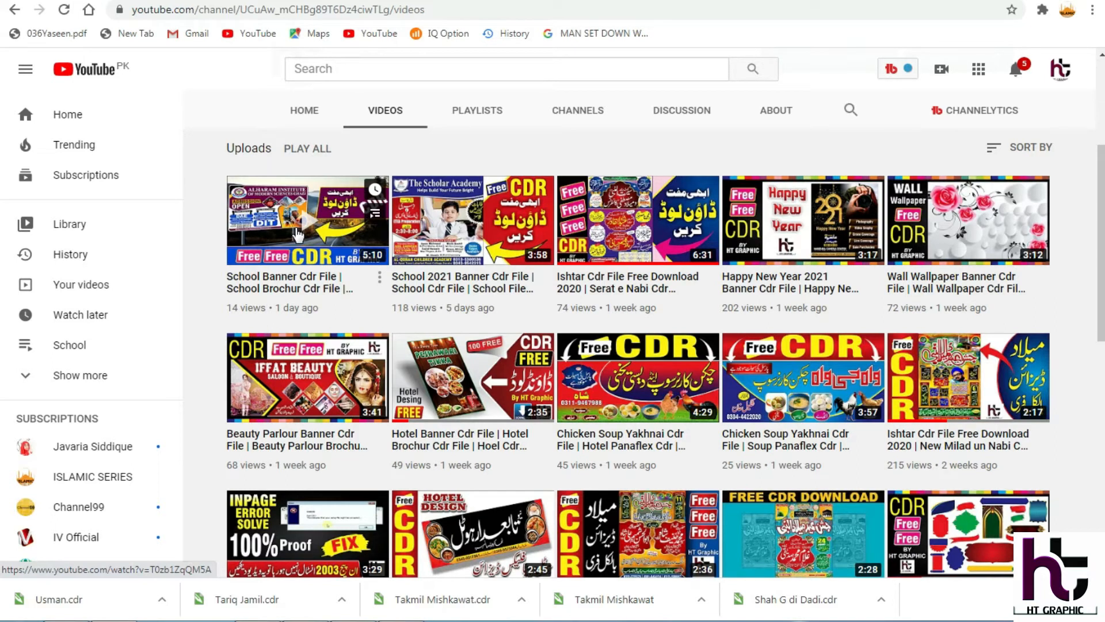
scroll(297, 233, "down", 2)
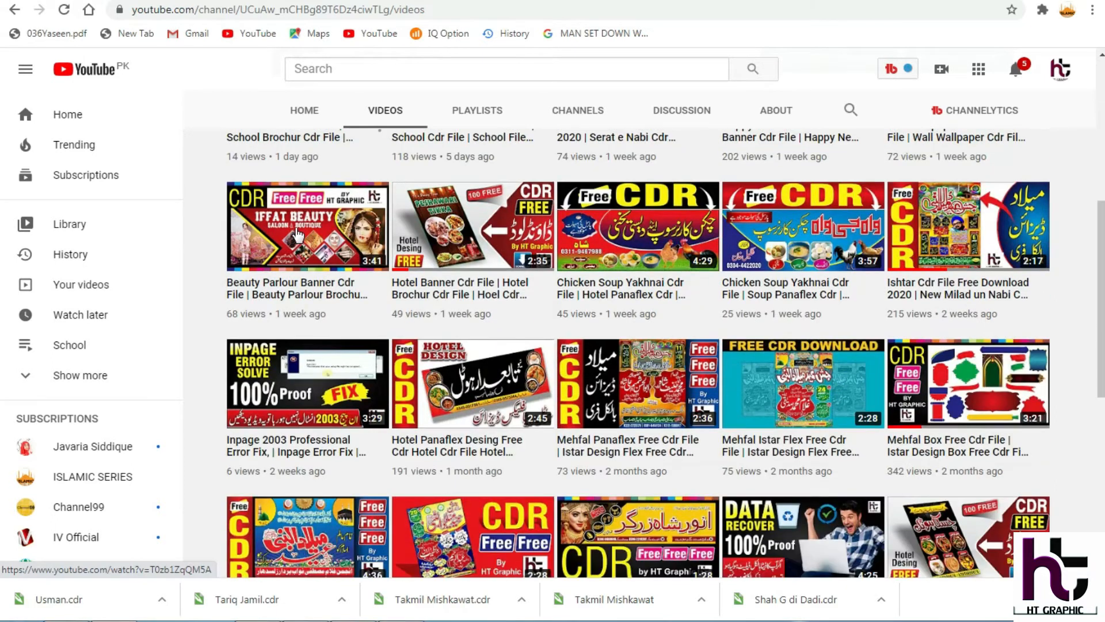
scroll(298, 233, "up", 2)
scroll(297, 233, "up", 4)
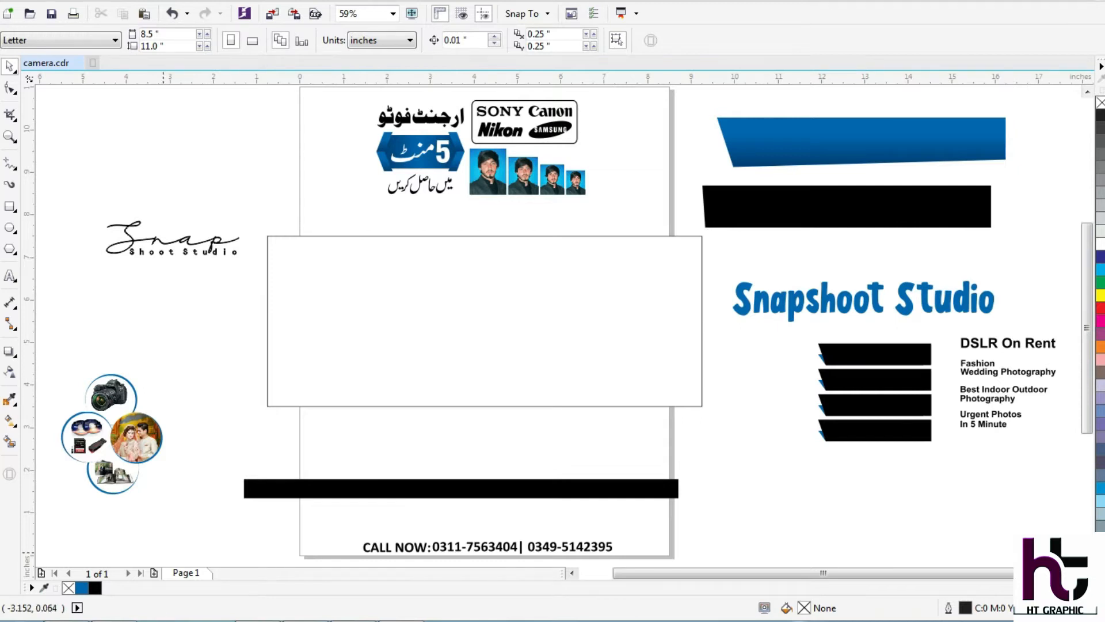
Place the Snap Shoot Studio signature logo inside the upper-left corner of the banner rectangle.
left_click_drag(456, 365, 509, 325)
key("ctrl+z")
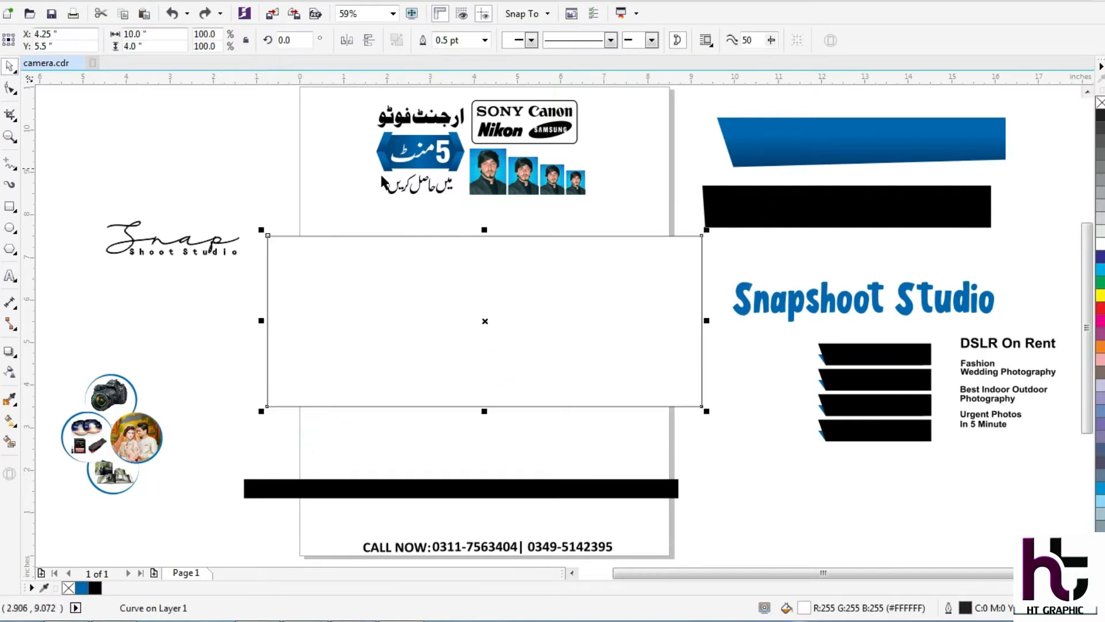
left_click_drag(291, 182, 112, 306)
left_click_drag(172, 240, 338, 258)
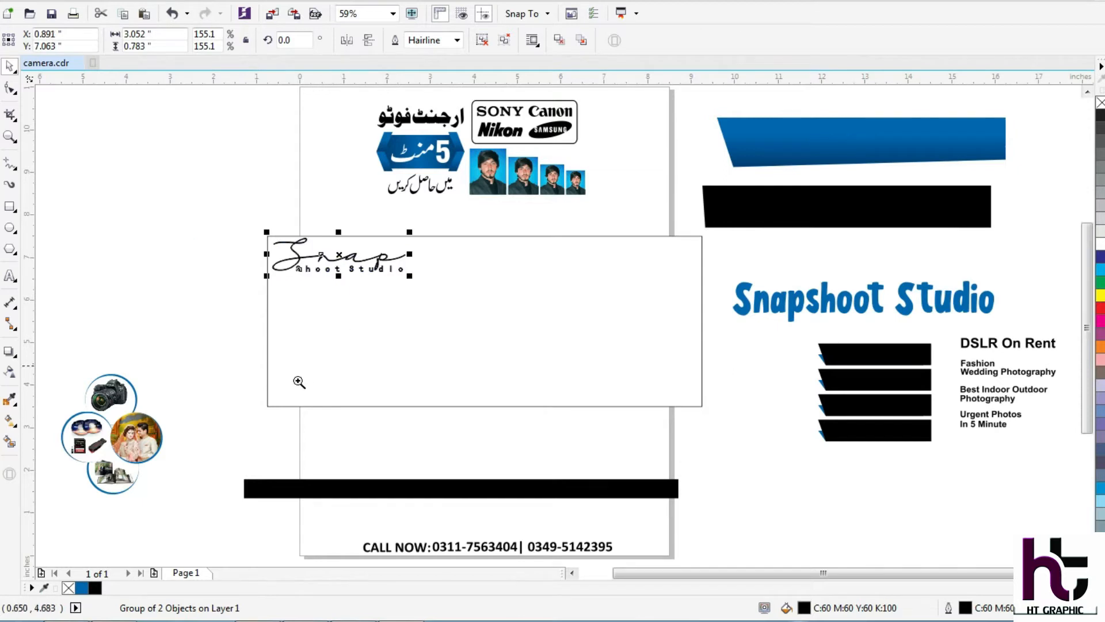
left_click(290, 382)
left_click(468, 187)
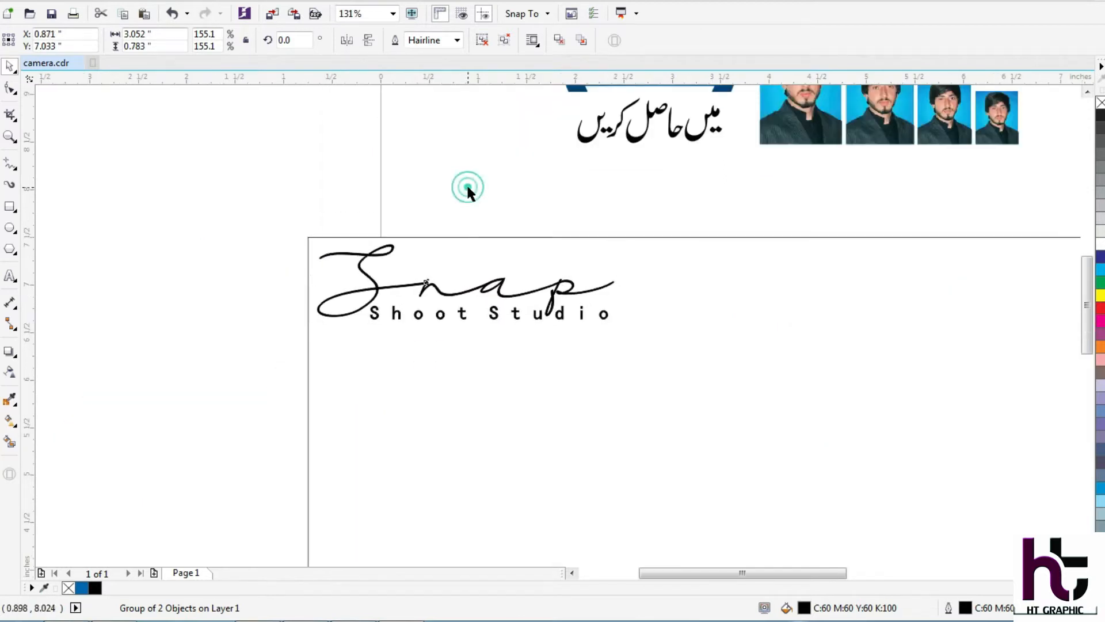
scroll(464, 184, "down", 2)
key("F2")
left_click_drag(355, 380, 754, 35)
Overlap the blue gradient bar and the black bar, aligning their upper and right edges.
left_click(741, 303)
left_click_drag(742, 269, 723, 290)
left_click_drag(925, 222, 685, 324)
left_click(772, 257)
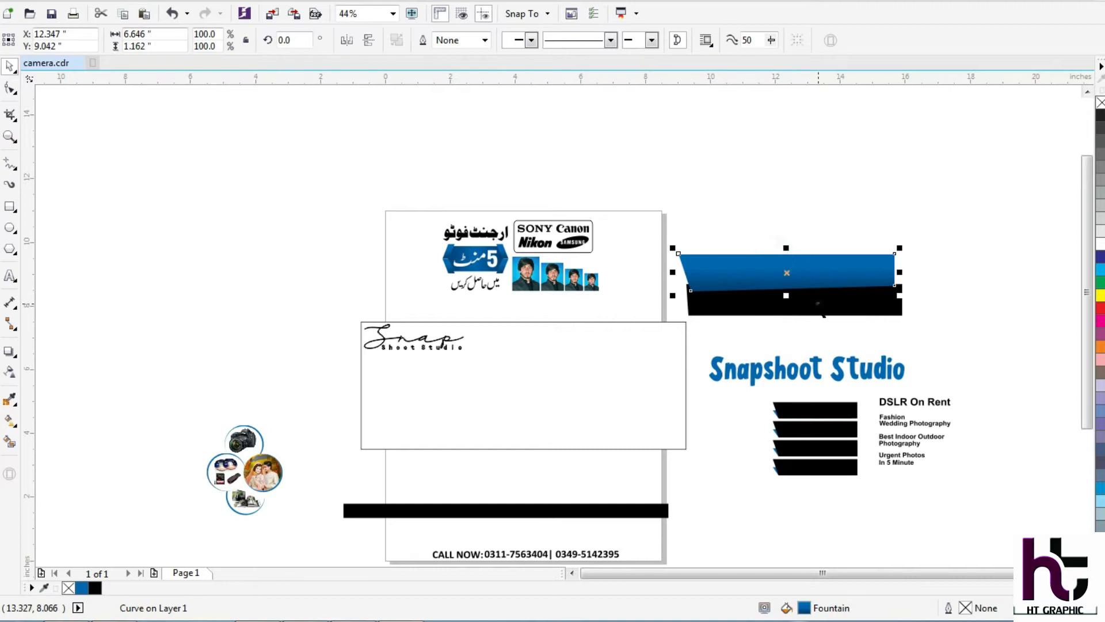
left_click(818, 303, "shift")
key("t")
key("r")
Group the blue and black bars and align them to the banner rectangle's upper-right corner.
left_click_drag(961, 236, 646, 337)
key("ctrl+g")
left_click(644, 359, "shift")
key("t")
key("r")
left_click(727, 292)
key("F4")
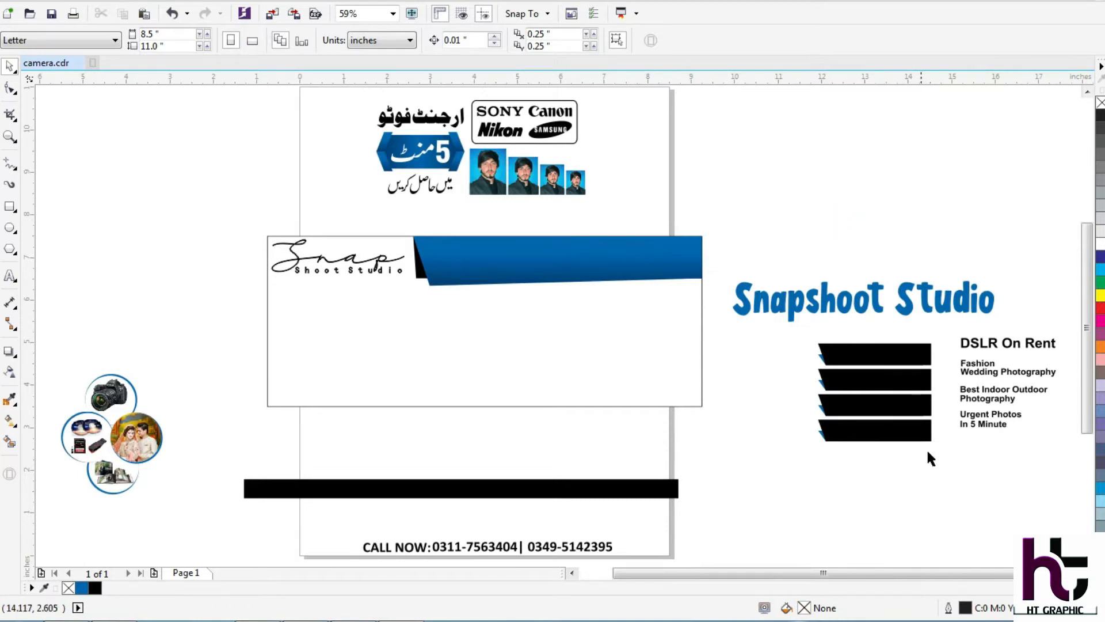
Move the four black label strips into the banner below the blue bar, aligned to its right edge.
left_click_drag(937, 465, 809, 334)
left_click_drag(872, 354, 634, 295)
left_click(544, 360, "shift")
key("r")
left_click_drag(734, 421, 551, 278)
Align the long black strip to the lower and right edges of the banner rectangle.
left_click(614, 485)
left_click(521, 388, "shift")
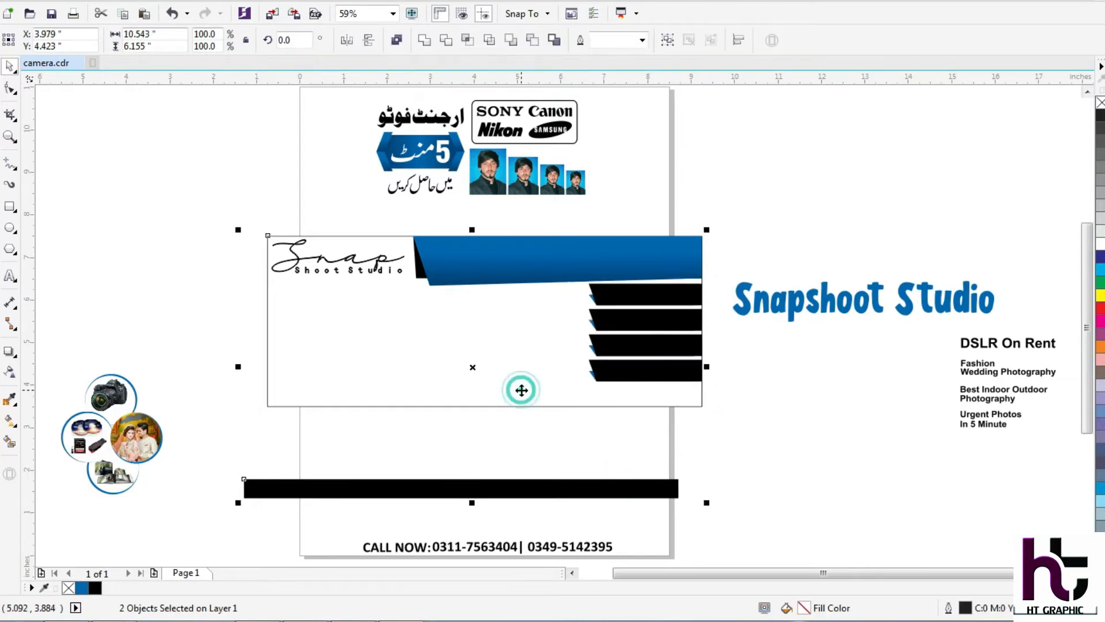
key("b")
key("r")
left_click(544, 444)
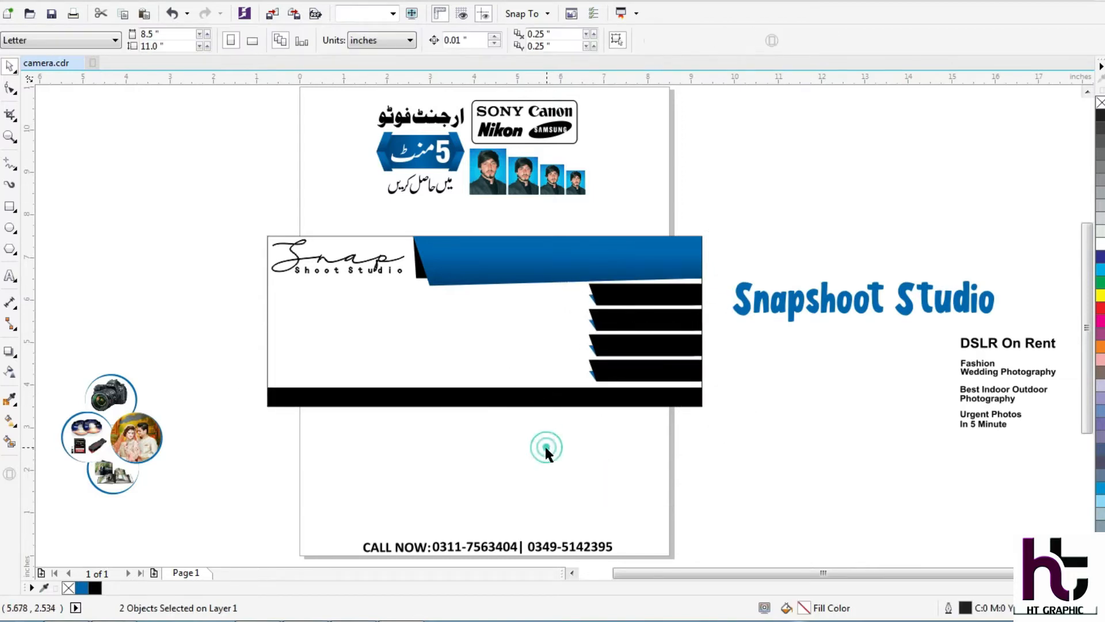
left_click(10, 277)
left_click(313, 214)
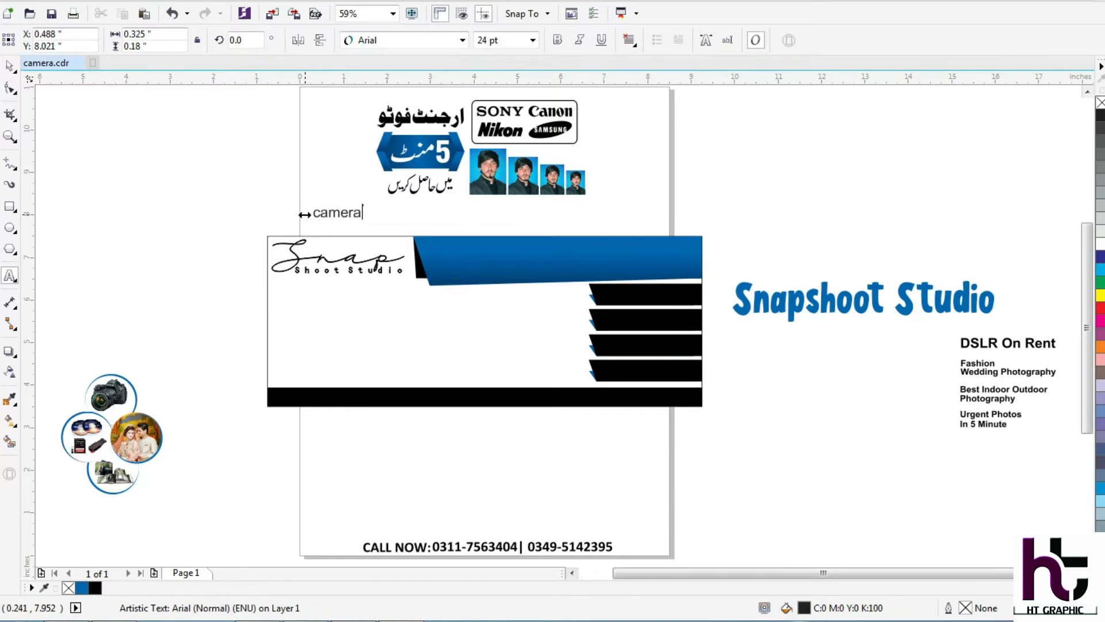
key("Escape")
key("Delete")
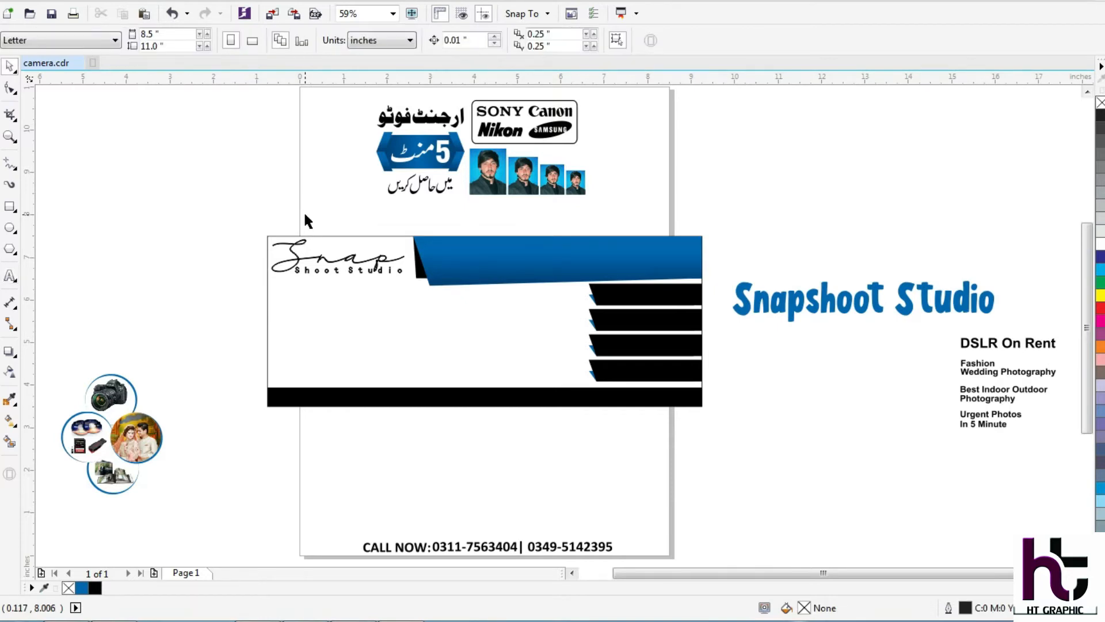
Pull the circular product and couple photos off their blue backing circles, and undo the moves.
left_click_drag(131, 436, 172, 397)
key("ctrl+z")
key("F2")
left_click_drag(204, 321, 119, 540)
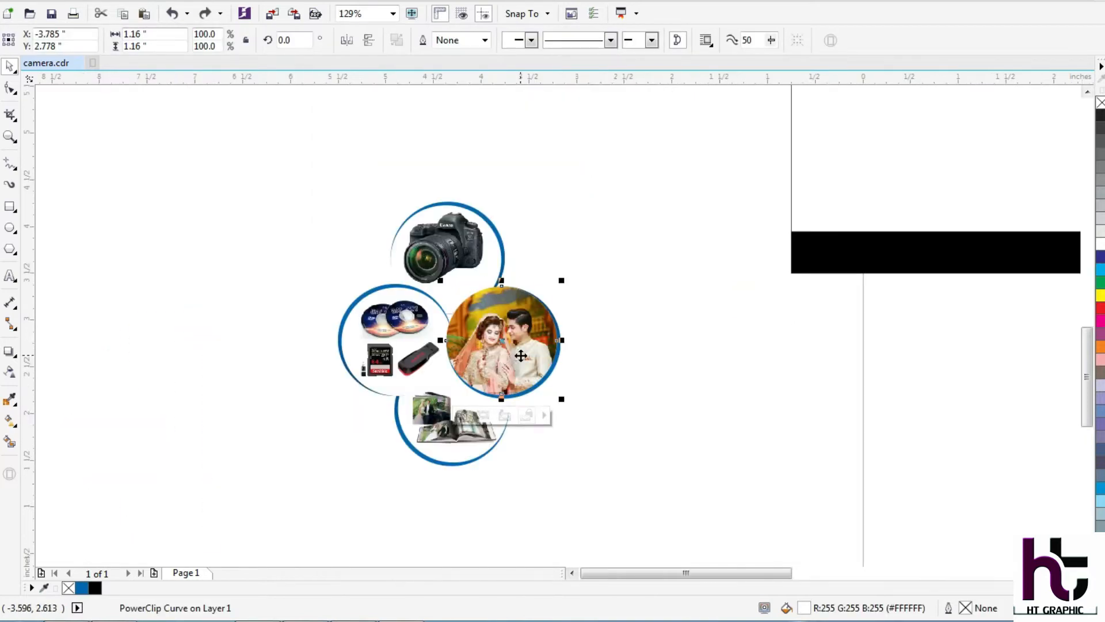
left_click_drag(507, 346, 571, 252)
left_click(641, 357)
left_click_drag(467, 431, 314, 513)
left_click_drag(406, 342, 291, 266)
left_click_drag(433, 250, 455, 134)
key("ctrl+z")
key("ctrl+z")
key("ctrl+z")
key("ctrl+z")
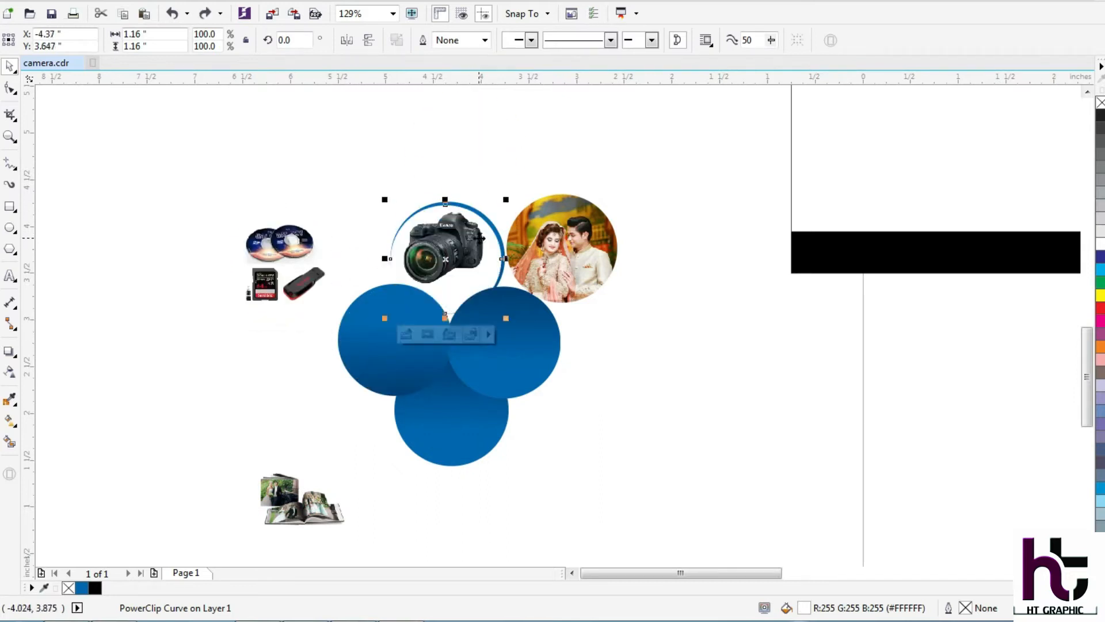
Place the cluster of four circular photos at the banner's left side, under the signature logo.
scroll(366, 356, "down", 2)
left_click_drag(360, 369, 583, 271)
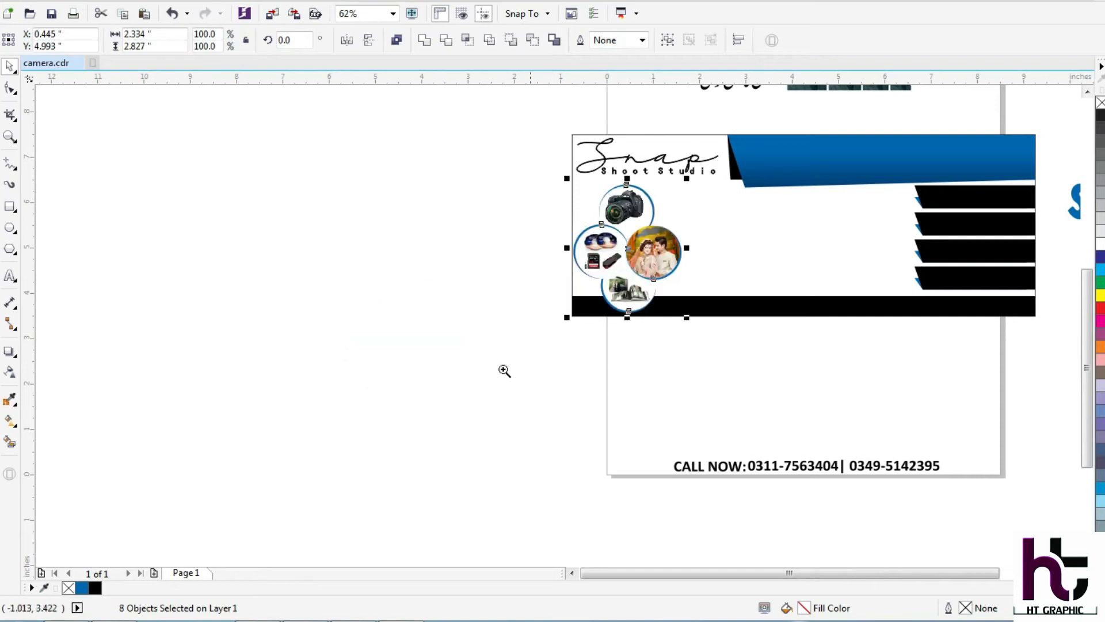
scroll(489, 377, "up", 4)
left_click_drag(597, 349, 608, 354)
scroll(605, 349, "down", 2)
key("F2")
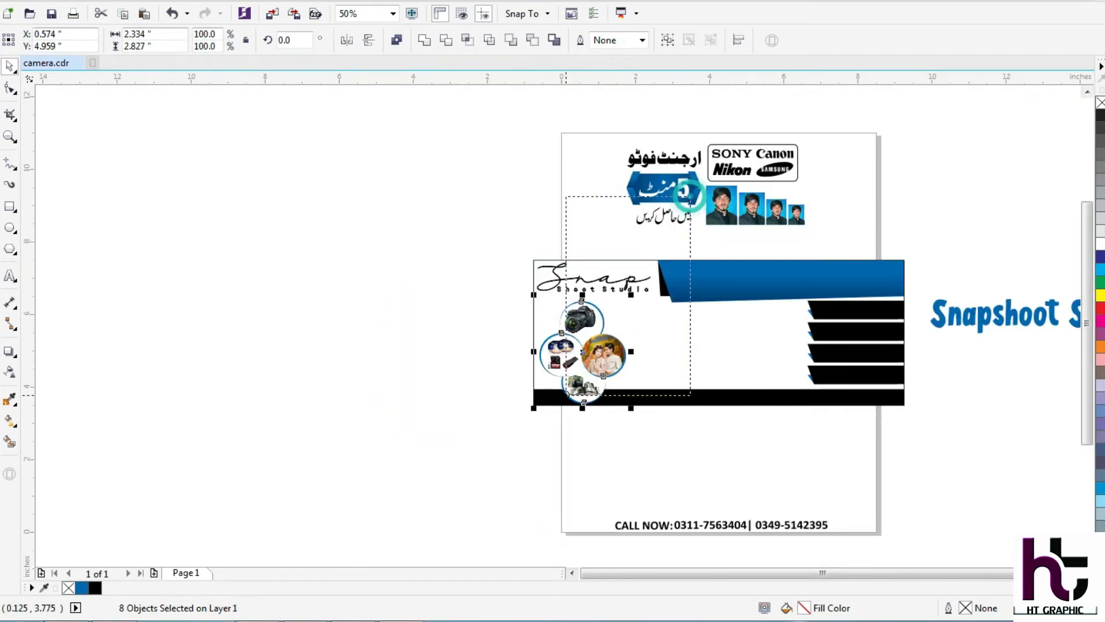
scroll(657, 248, "up", 2)
key("F4")
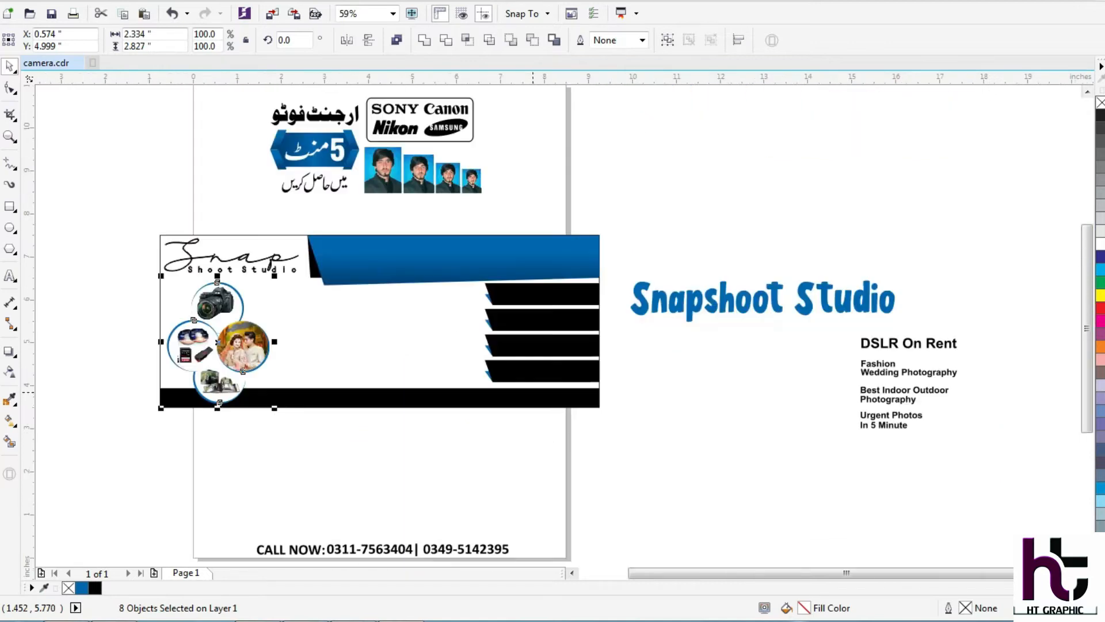
Move the "Snapshoot Studio" title onto the blue bar and color it white.
left_click_drag(734, 305, 431, 262)
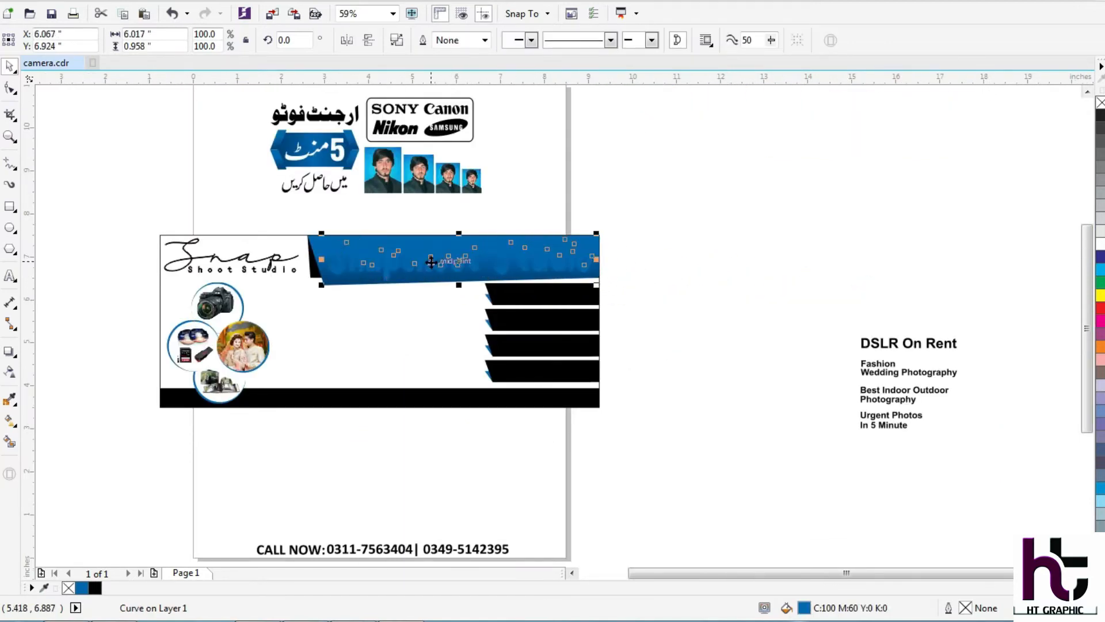
key("i")
left_click(668, 253)
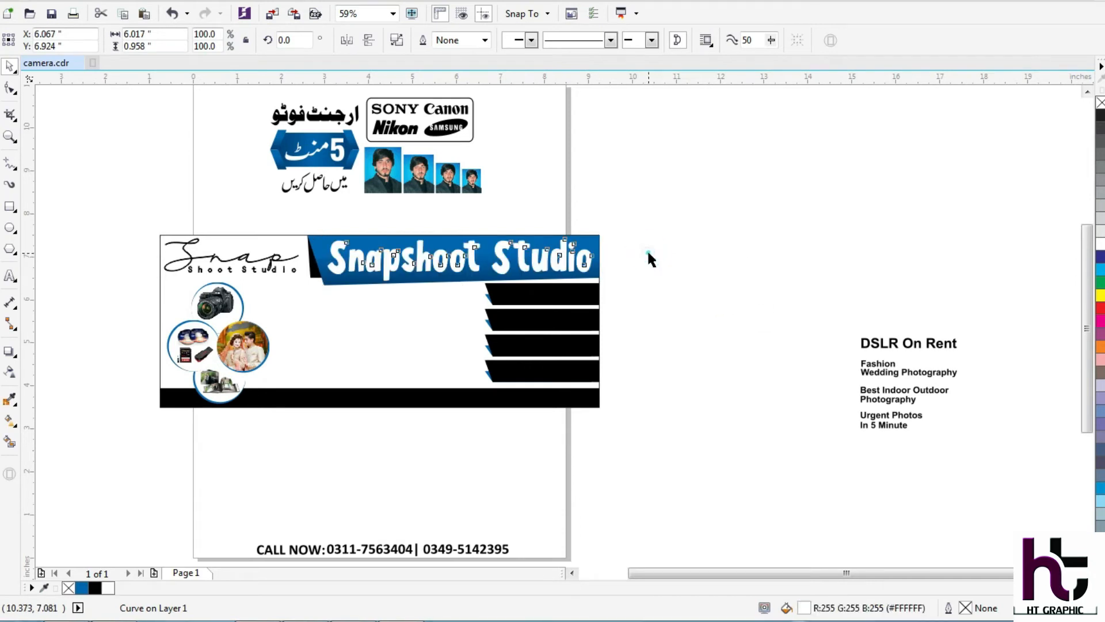
left_click(648, 253)
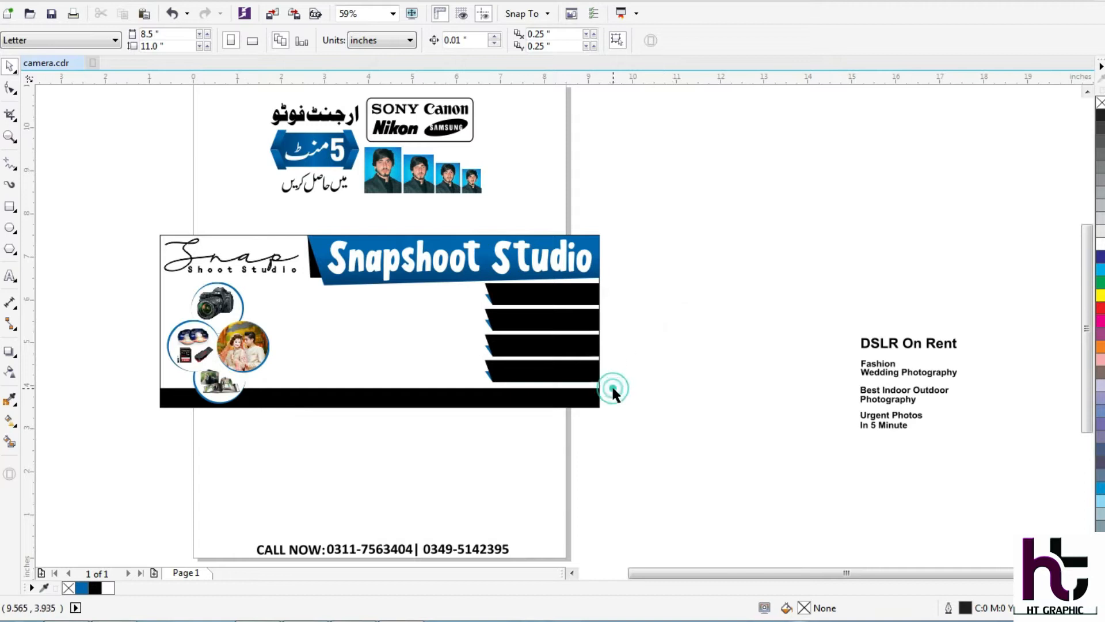
Move the "CALL NOW" contact line onto the banner's lower black strip and color it white.
scroll(538, 500, "down", 1)
left_click_drag(537, 500, 248, 526)
left_click_drag(317, 500, 358, 352)
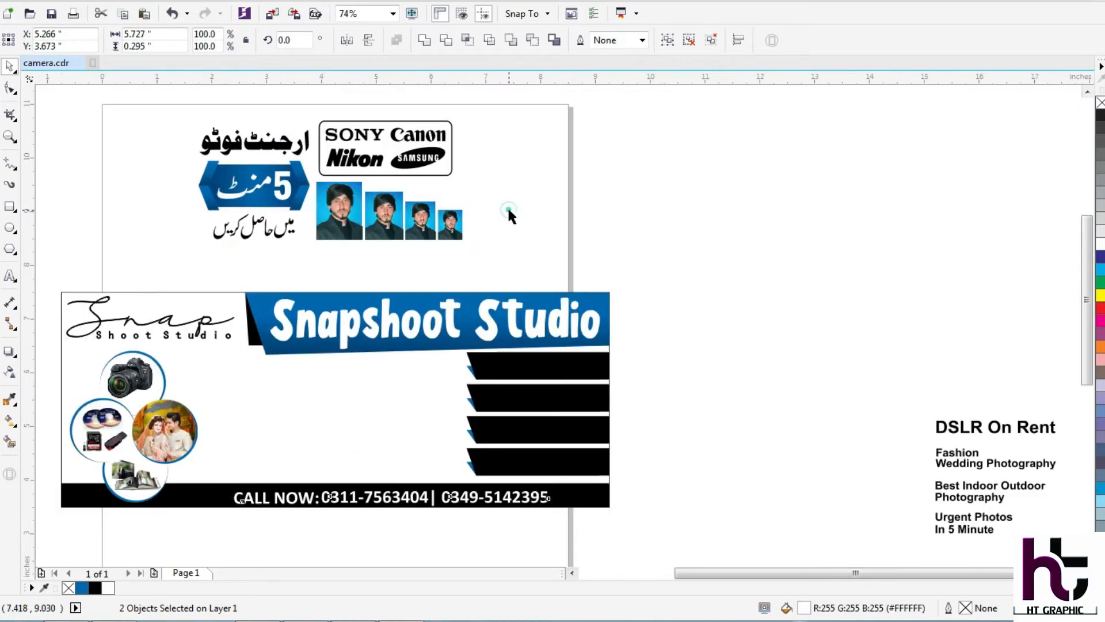
left_click(504, 212)
Group the "CALL NOW" label with the phone numbers.
left_click_drag(643, 343, 193, 541)
left_click(471, 318)
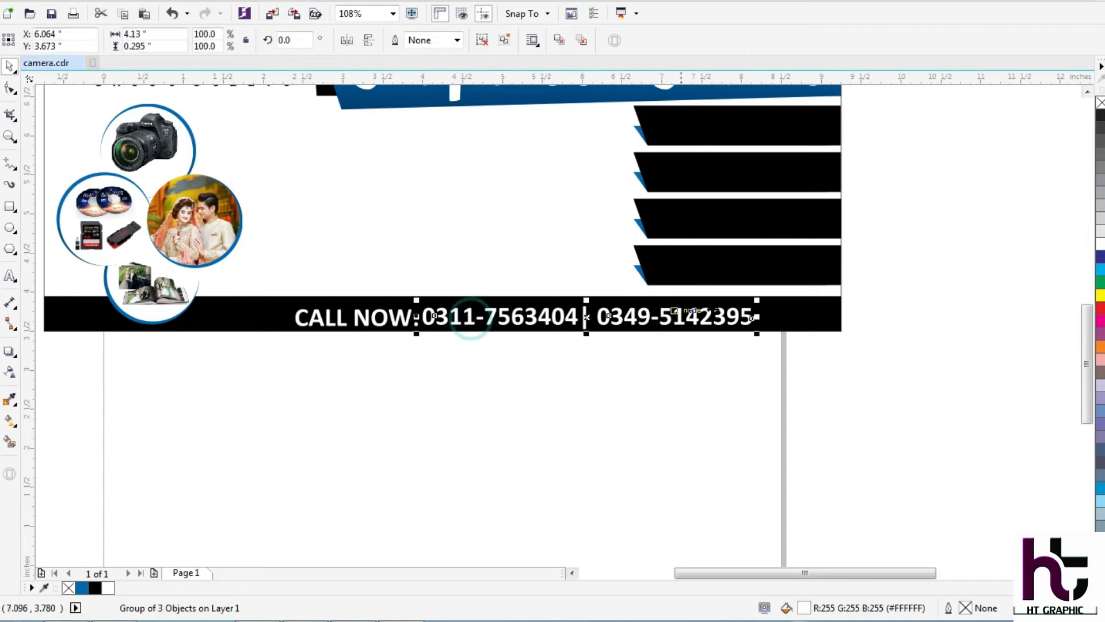
left_click_drag(783, 381, 261, 291)
key("ctrl+g")
Fill the grouped contact line with yellow and nudge it up 0.03 inches within the black strip.
left_click(793, 309)
left_click_drag(792, 356, 268, 254)
left_click(1100, 295)
left_click(861, 425)
left_click_drag(826, 421, 224, 281)
key("F2")
left_click_drag(316, 439, 609, 199)
key("Up")
key("Up")
key("Up")
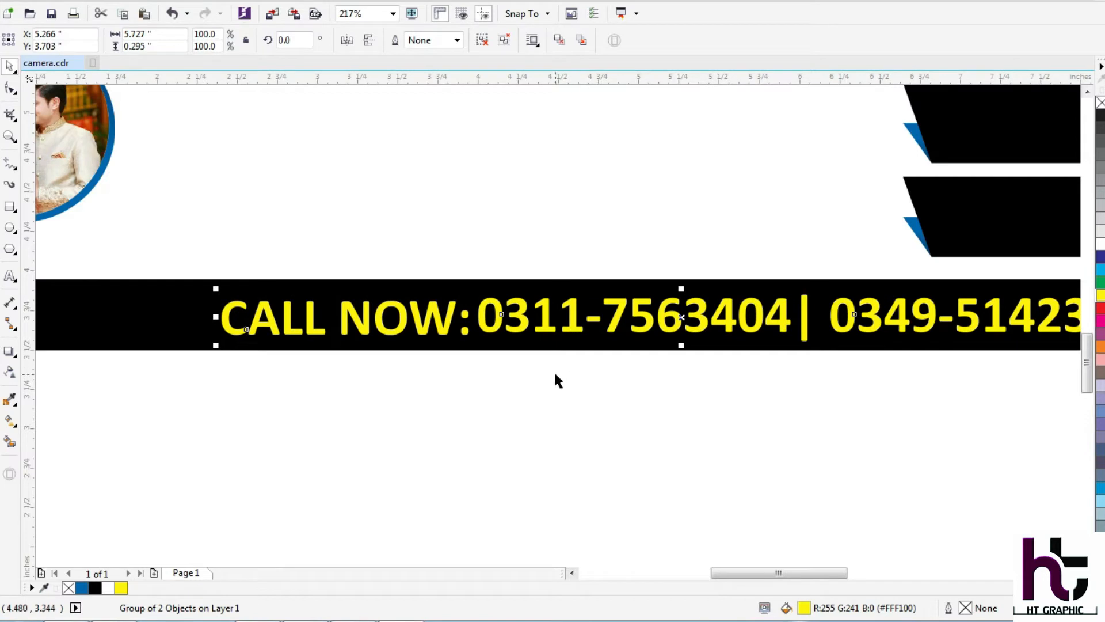
Recolor the contact line with white sampled from the blank page area.
key("ctrl+shift+e")
left_click(374, 411)
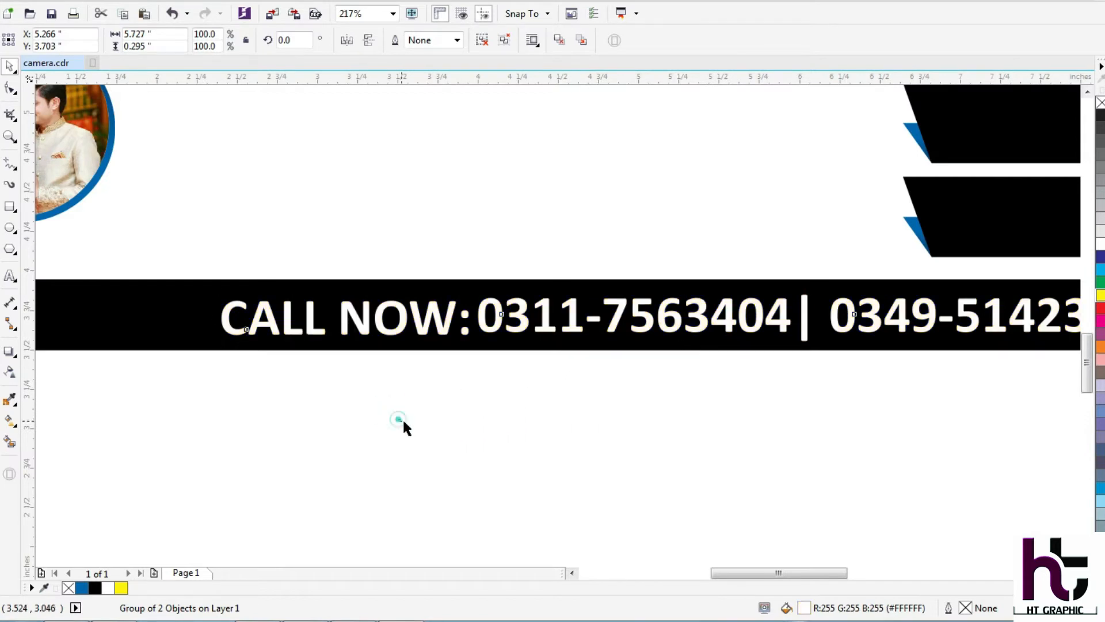
left_click(400, 417)
Draw an ellipse about 0.98 by 1.05 inches beside the banner and fill it with gold sampled from the couple's photo.
scroll(410, 409, "down", 2)
key("F2")
mouse_move(322, 453)
left_mouse_down()
mouse_move(460, 173)
mouse_move(512, 183)
mouse_move(323, 468)
left_mouse_up()
scroll(370, 319, "down", 3)
key("F2")
left_click(161, 409)
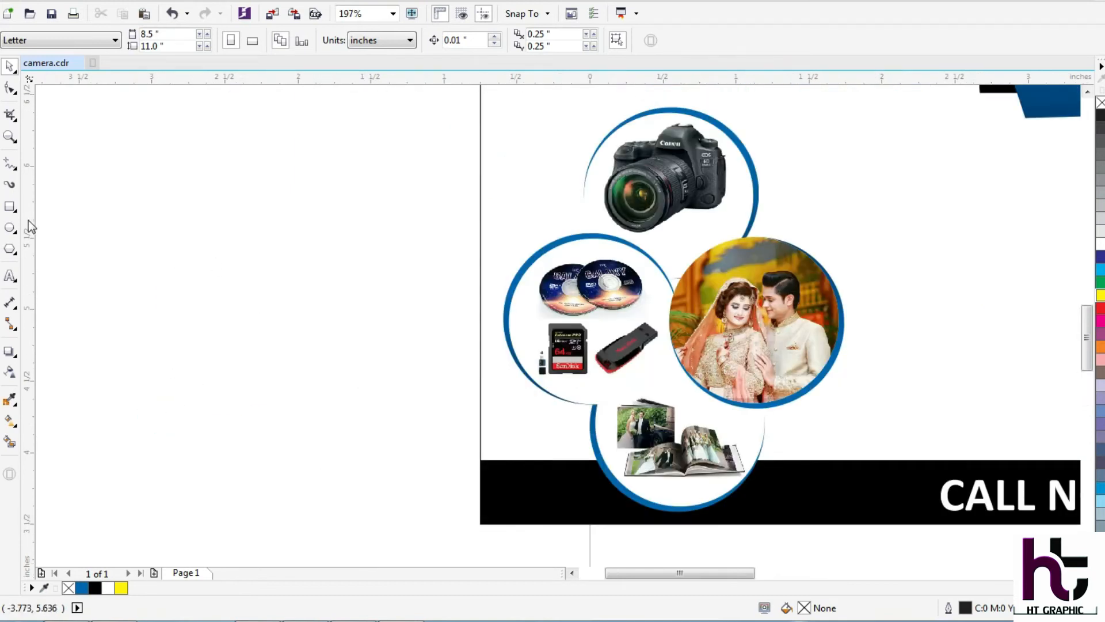
left_click(11, 228)
left_click_drag(288, 195, 432, 346)
key("ctrl+shift+e")
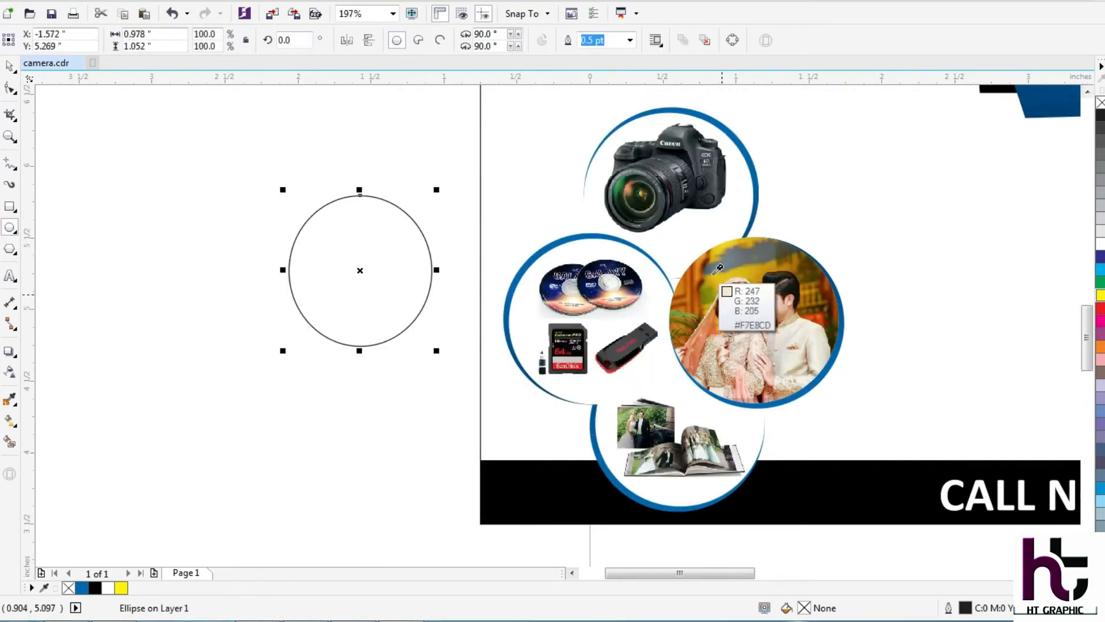
left_click(713, 274)
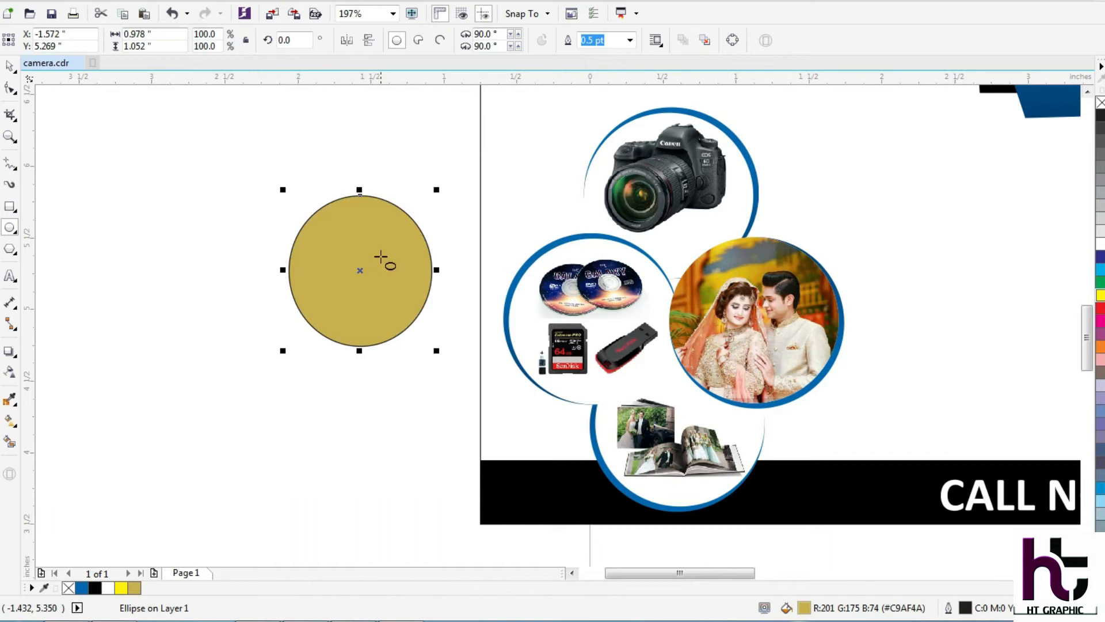
Convert the ellipse's gold fill to the CMYK color model, and delete the ellipse.
key("shift+F11")
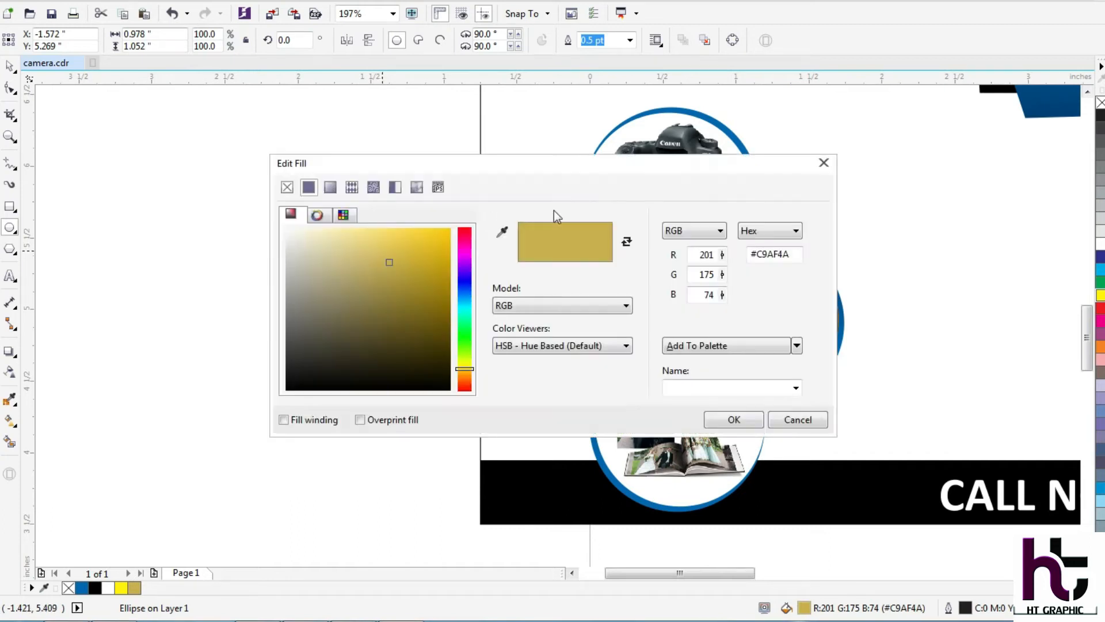
left_click(708, 233)
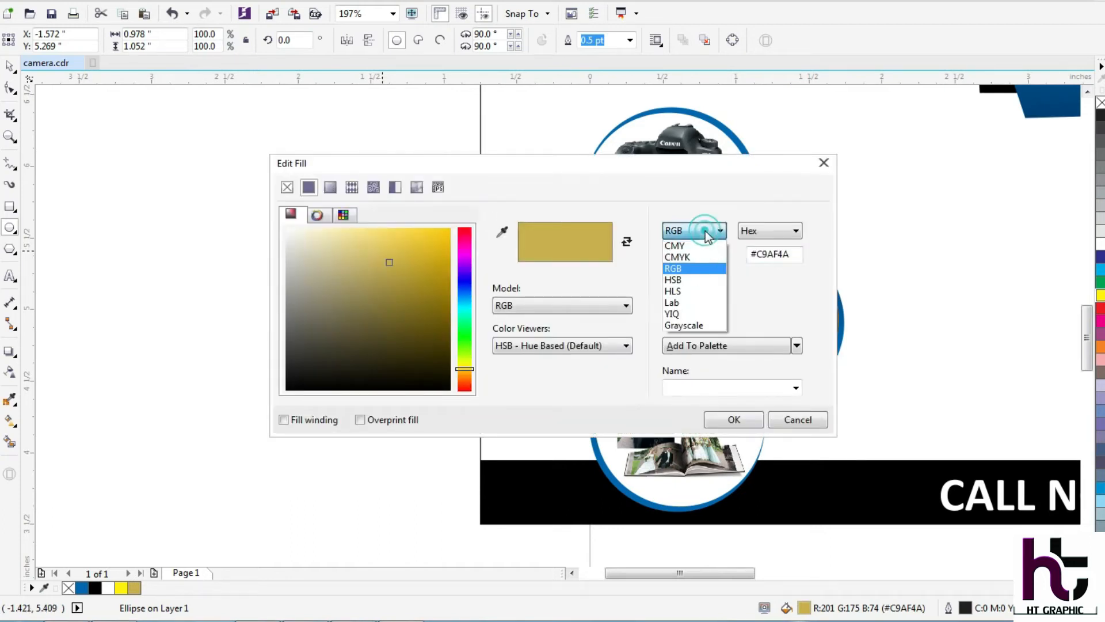
left_click(690, 258)
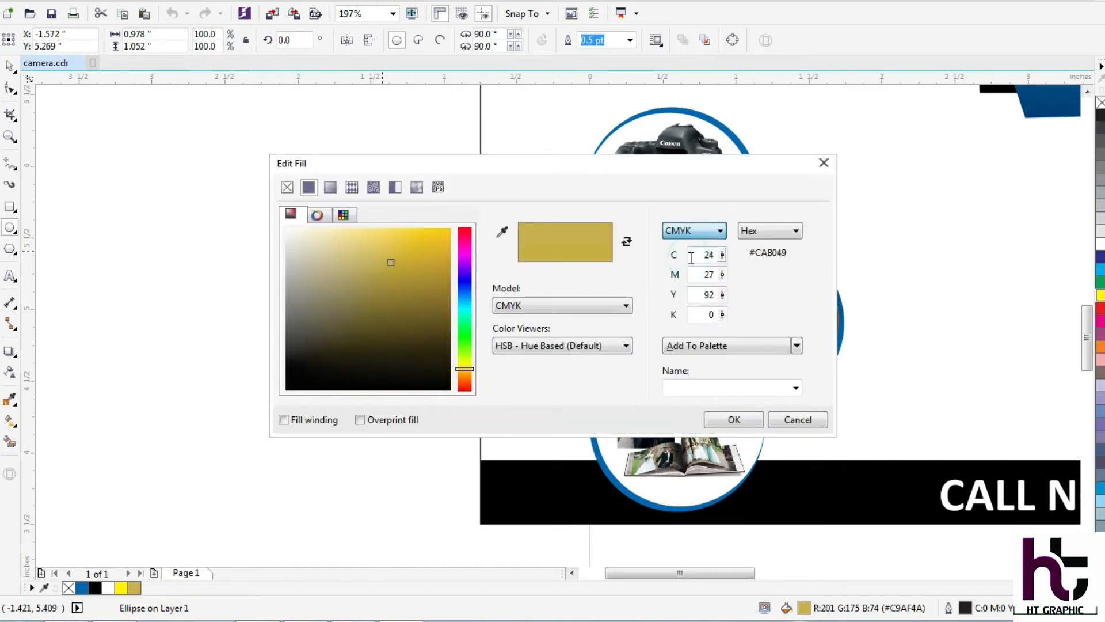
left_click(724, 416)
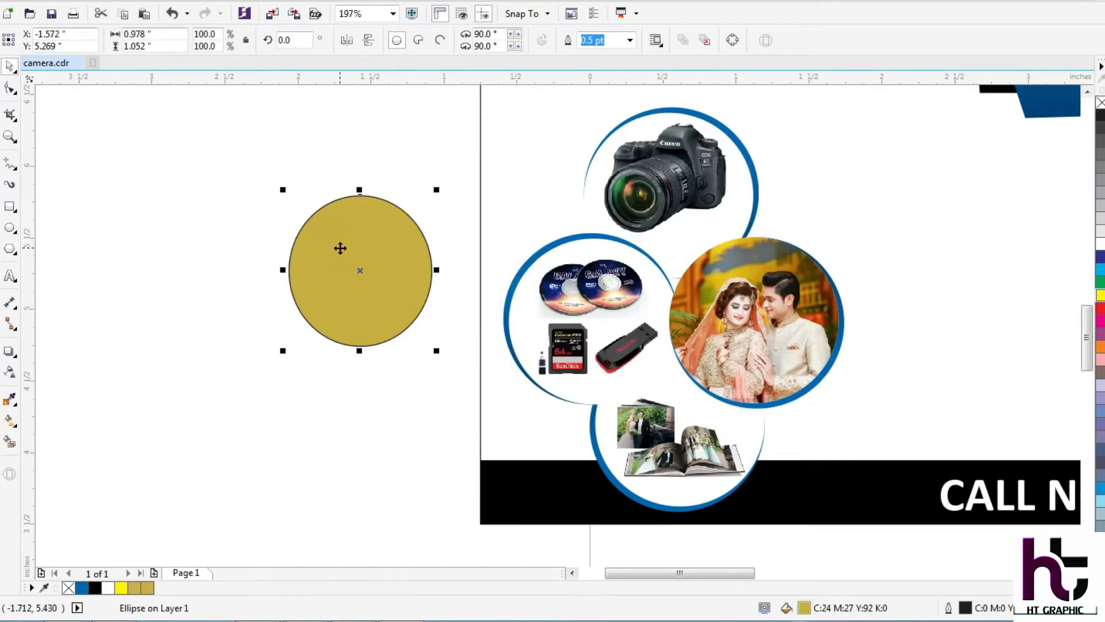
key("Delete")
left_click(337, 270)
Move the four service texts together closer to the banner's right edge.
key("F4")
left_click(779, 281)
left_click_drag(905, 398, 1002, 562)
left_click_drag(844, 325, 1024, 552)
left_click_drag(834, 323, 1030, 558)
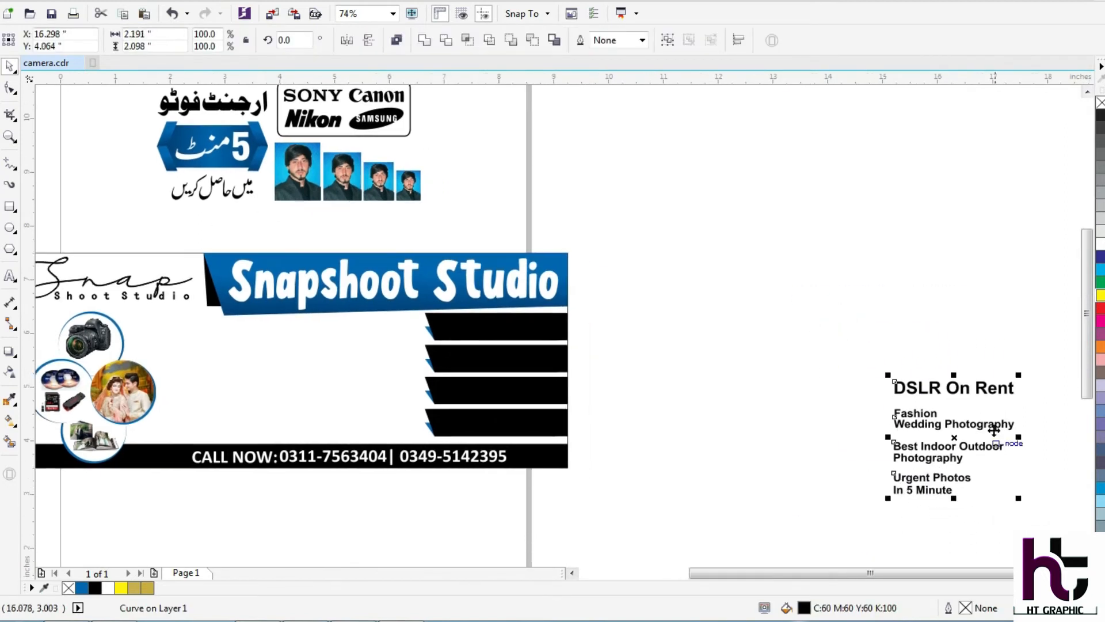
left_click_drag(971, 380, 684, 320)
Move the "DSLR On Rent" text onto the first black label strip and ungroup the strip pieces.
left_click_drag(730, 217, 554, 481)
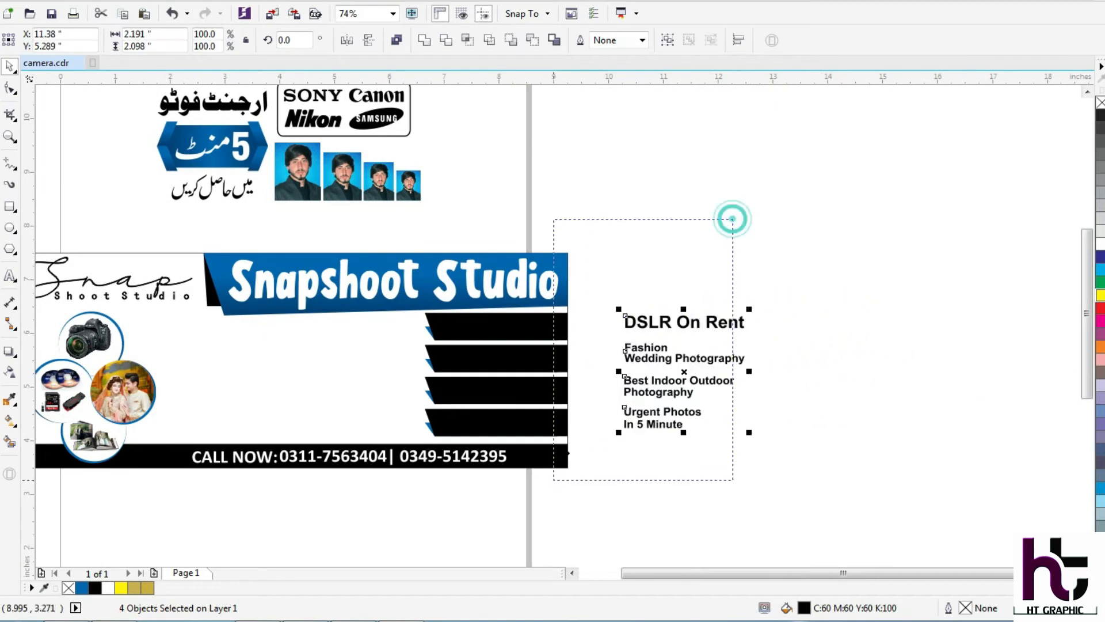
left_click_drag(649, 288, 288, 380)
left_click_drag(557, 246, 366, 378)
left_click(306, 266)
key("ctrl+u")
Bring the "DSLR On Rent" text to the front of its black strip and color it white.
left_click_drag(459, 308, 158, 424)
key("shift+Page_Down")
left_click_drag(144, 315, 184, 352)
left_click_drag(452, 271, 98, 387)
left_click_drag(449, 234, 150, 349)
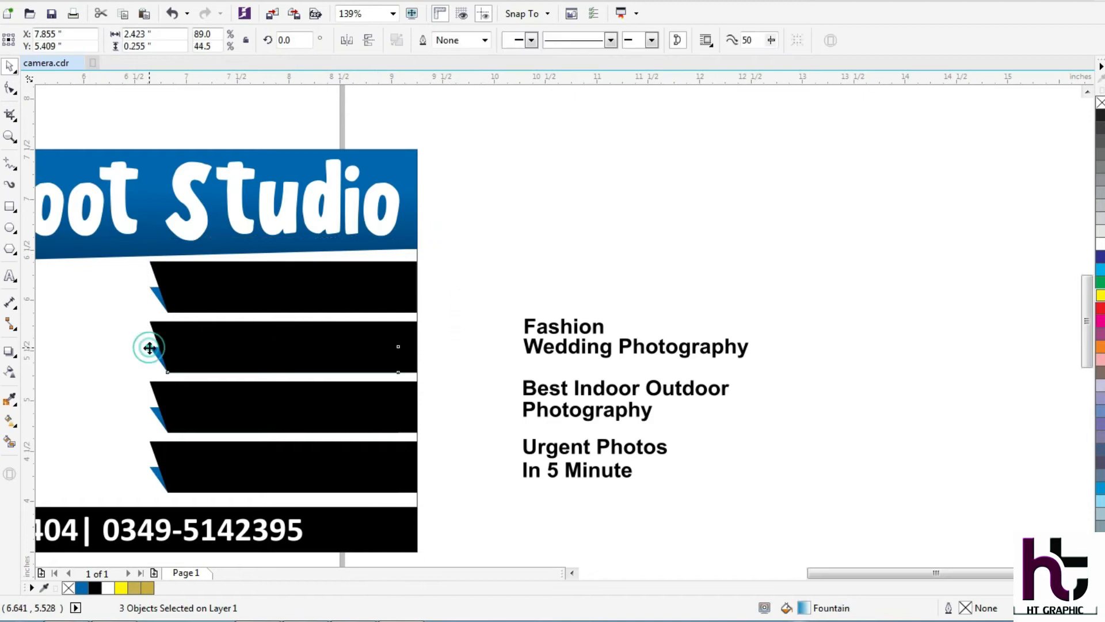
left_click_drag(444, 239, 149, 345)
key("shift+Page_Up")
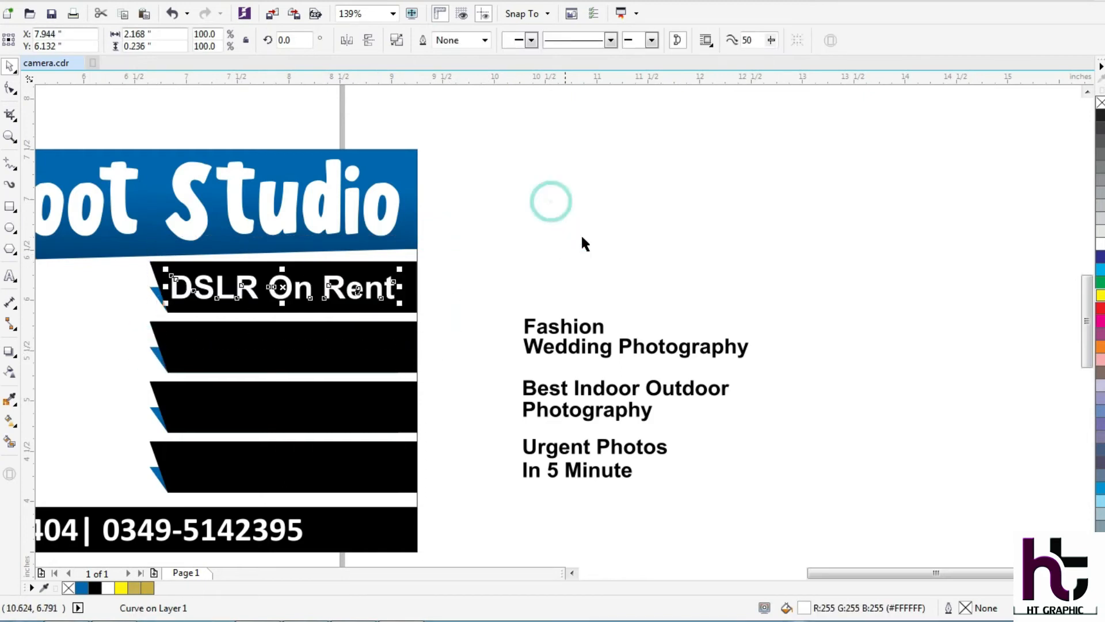
Center the "Fashion Wedding Photography" text on the second black strip and color it white.
left_click(556, 219)
left_click_drag(794, 254, 465, 338)
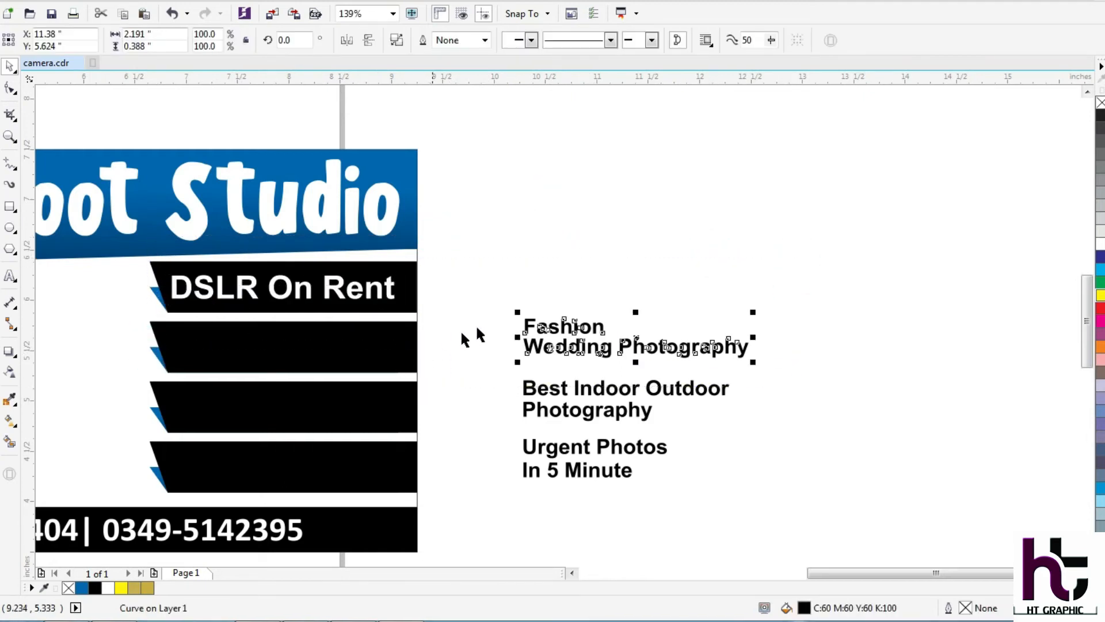
left_click(335, 364, "shift")
key("c")
key("e")
left_click_drag(503, 292, 165, 428)
key("ctrl+r")
Center the "Best Indoor Outdoor Photography" text on the third black strip and color it white.
left_click(623, 294)
left_click_drag(797, 302, 450, 436)
left_click(329, 402, "shift")
key("c")
key("e")
left_click_drag(520, 357, 194, 461)
key("ctrl+r")
Center the "Urgent Photos In 5 Minute" text on the fourth black strip and color it white.
left_click_drag(745, 334, 498, 495)
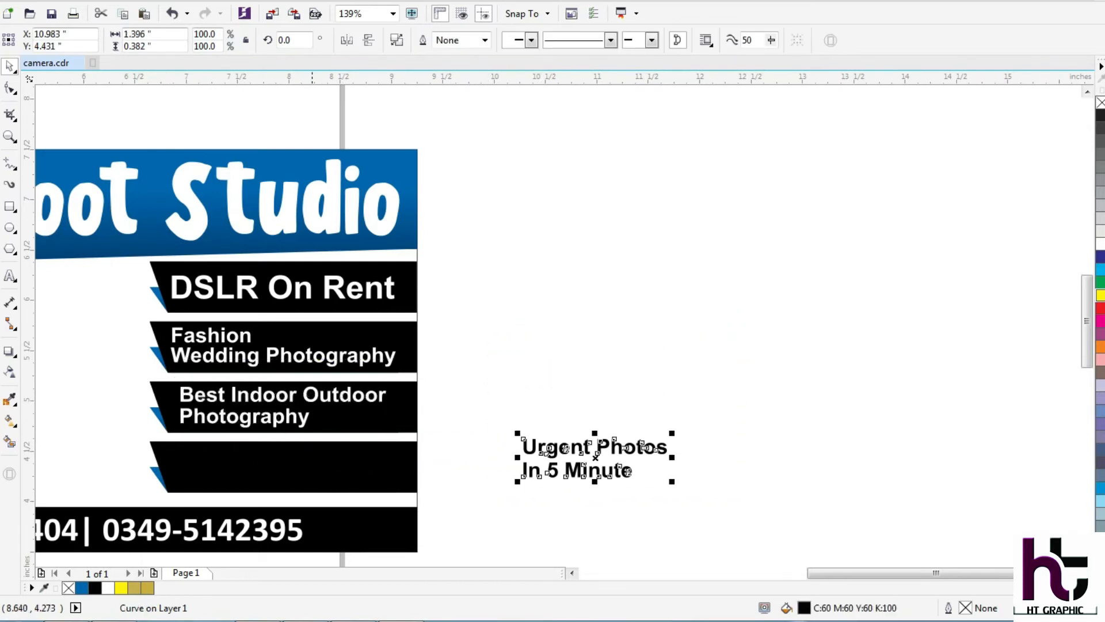
left_click(282, 464, "shift")
key("c")
key("e")
left_click_drag(563, 399, 173, 522)
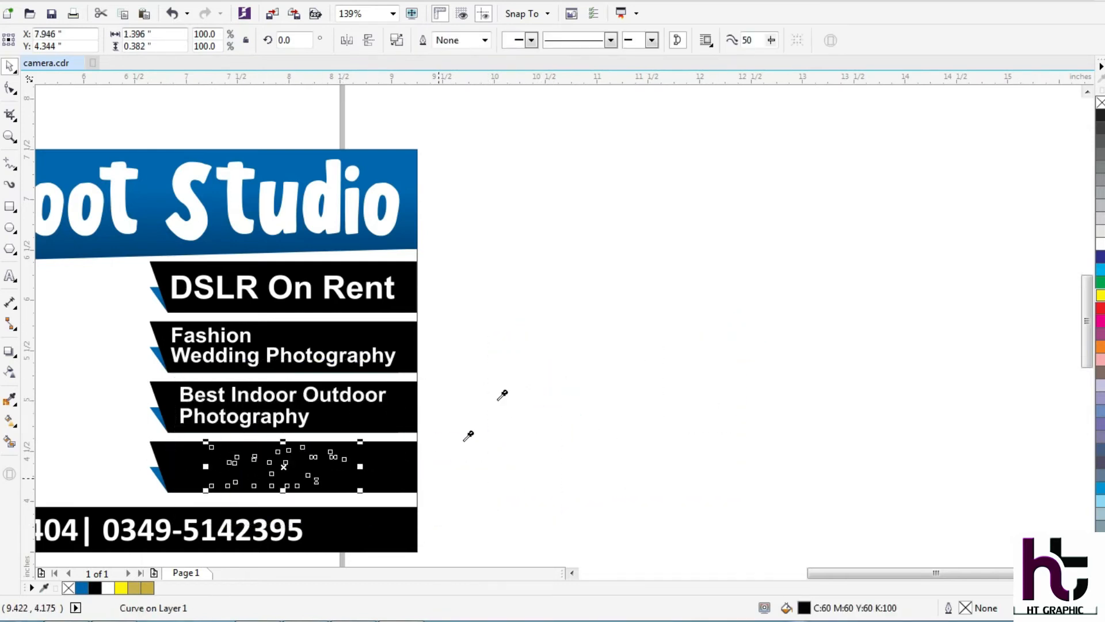
key("ctrl+r")
Align the four white service texts along their left edges and nudge them slightly right on the strips.
left_click_drag(511, 234, 164, 534)
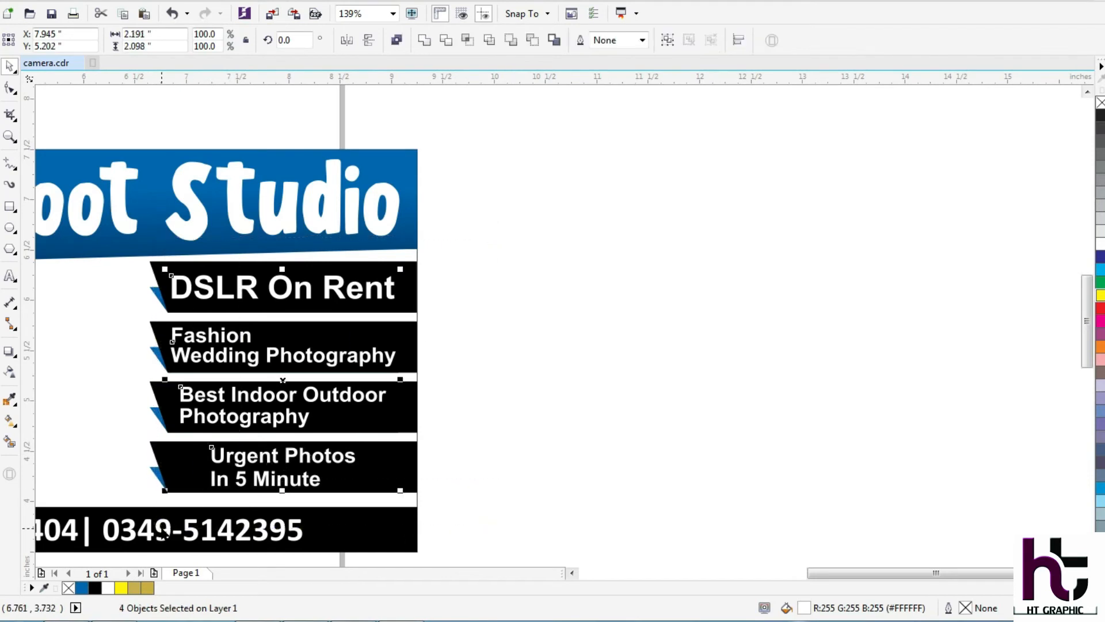
key("l")
key("Right")
key("Right")
key("Right")
key("F4")
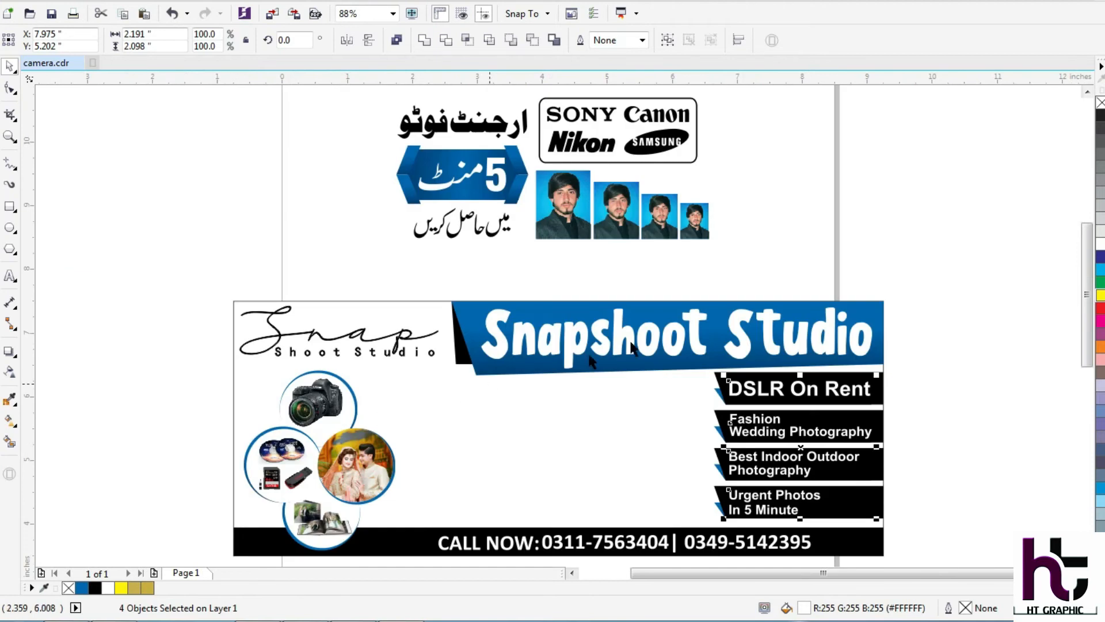
Move the boxed Sony, Canon, Nikon and Samsung logos into the banner below the studio title, beside the first service strips.
left_click(798, 184)
left_click(644, 140)
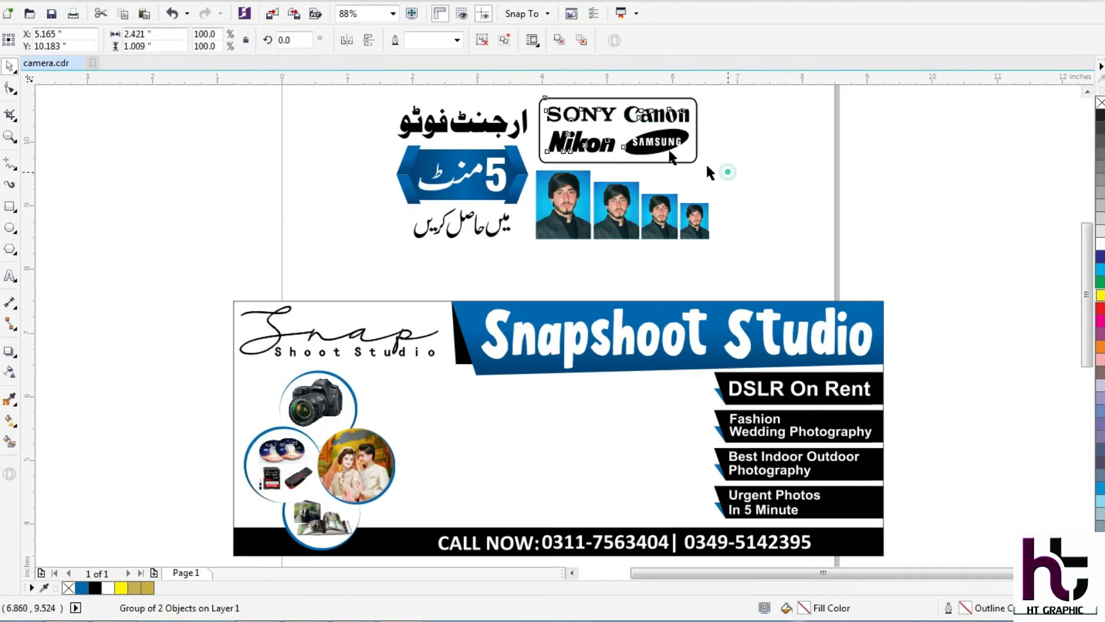
scroll(530, 90, "up", 1)
scroll(531, 89, "up", 1)
left_click_drag(637, 223, 649, 489)
scroll(648, 489, "down", 3)
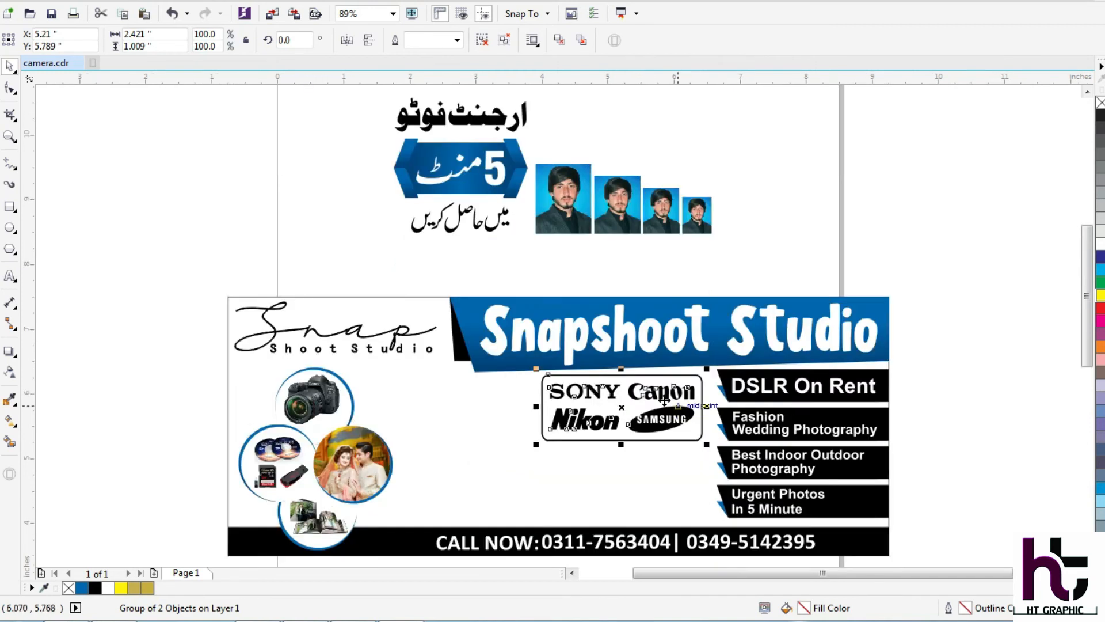
Group the Urdu urgent-photo texts with the blue 5-minute badge and place them between the circular photos and the brand logo box.
scroll(347, 154, "up", 1)
left_click(476, 160)
left_click_drag(475, 160, 480, 439)
left_click_drag(547, 135, 336, 321)
key("ctrl+g")
left_click_drag(468, 211, 473, 493)
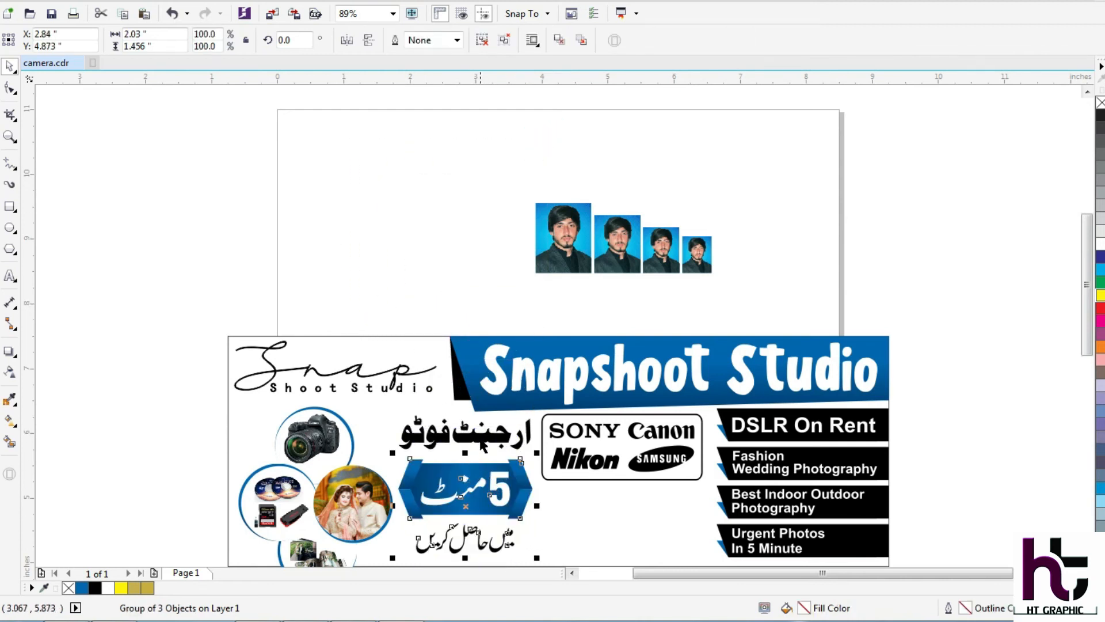
left_click(427, 266)
scroll(428, 266, "up", 1)
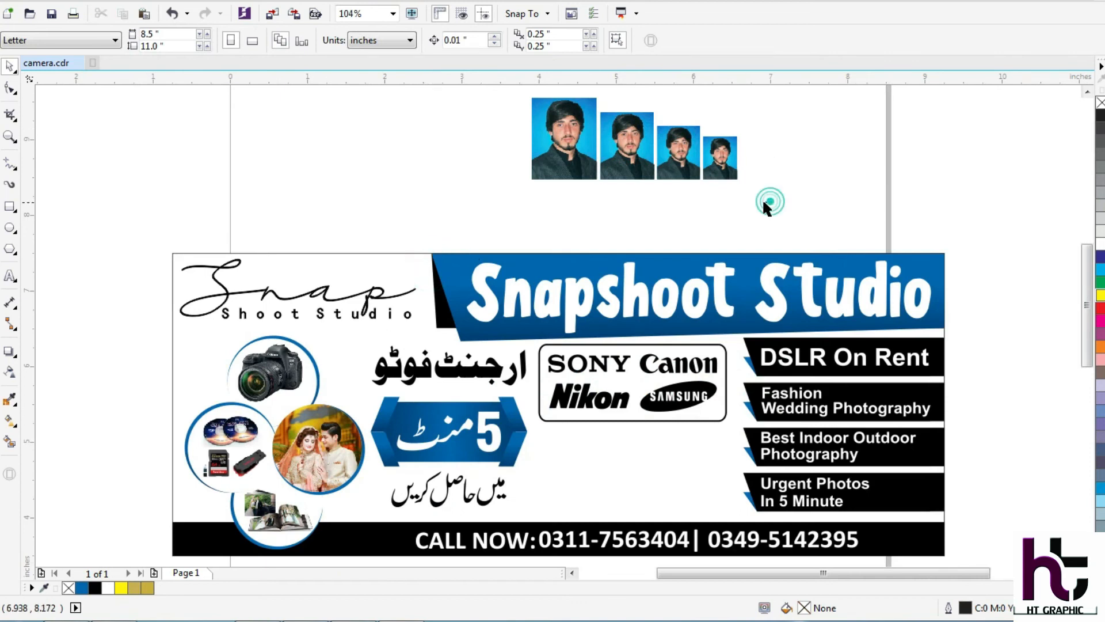
Move the group of four passport photos into the banner below the camera brand logo box.
key("F2")
left_click_drag(498, 203, 631, 74)
left_click(580, 251)
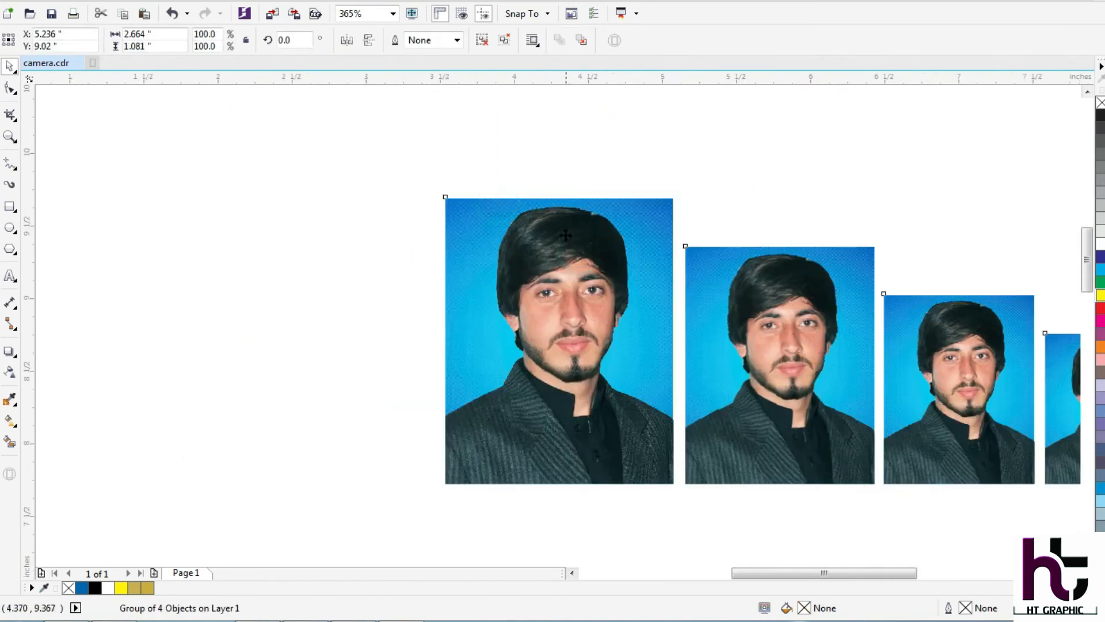
scroll(566, 239, "down", 5)
key("F2")
left_click_drag(680, 185, 481, 492)
left_click_drag(601, 178, 604, 439)
key("F4")
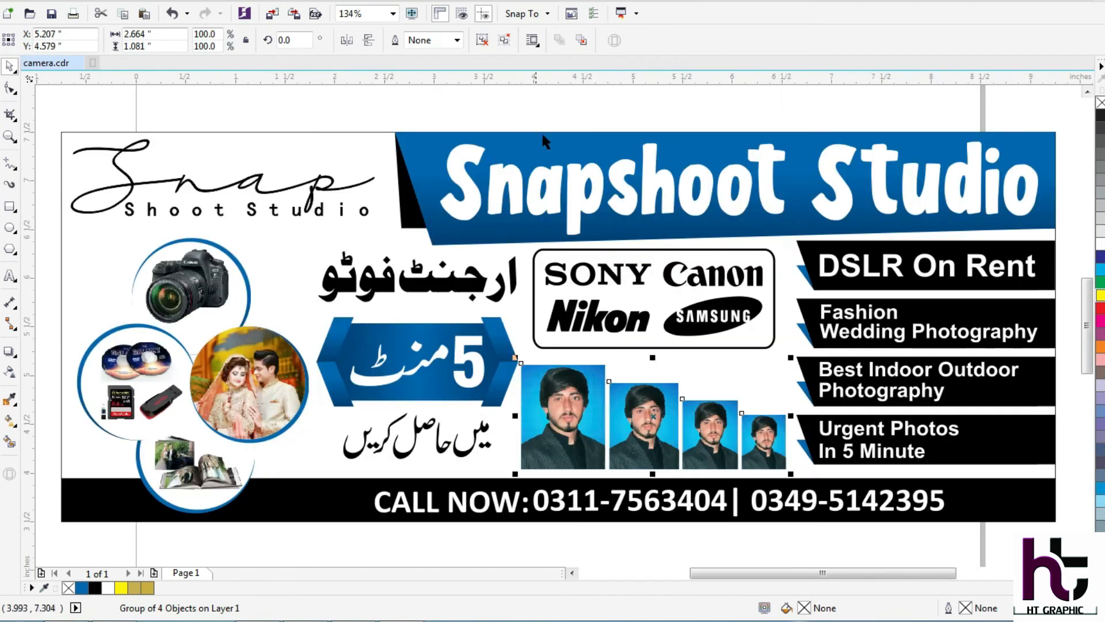
Select all the banner's objects and move them together to an empty area off the page.
left_click(575, 99)
left_click_drag(851, 96, 404, 399)
left_click(602, 227)
scroll(486, 296, "up", 1)
key("ctrl+a")
left_click_drag(736, 161, 486, 340)
key("shift+F2")
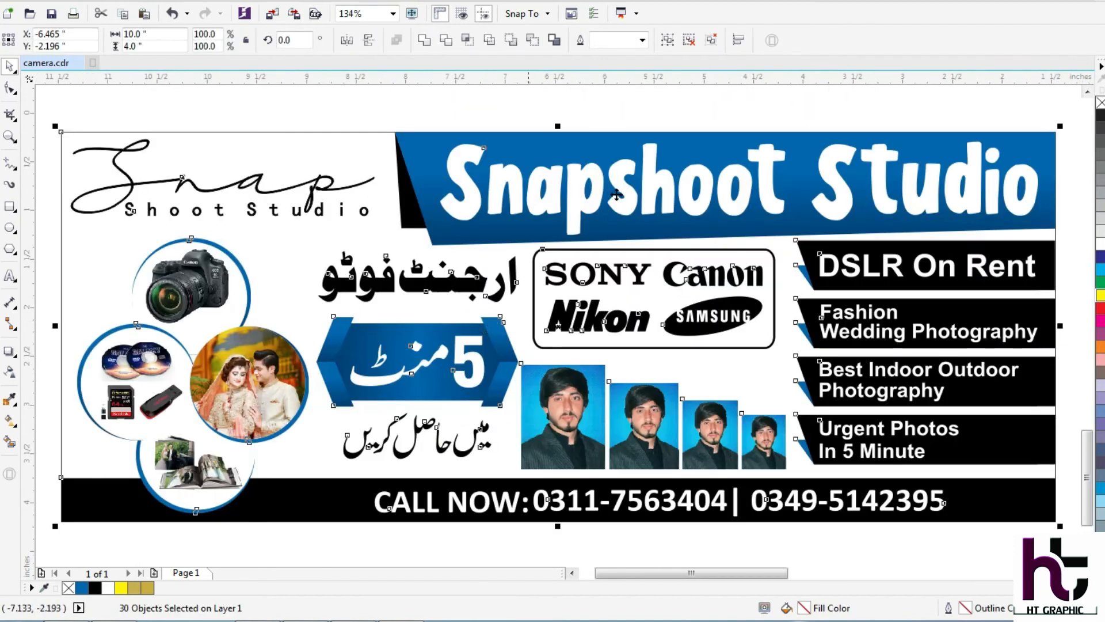
Fill the banner's white background rectangle with yellow.
left_click(735, 102)
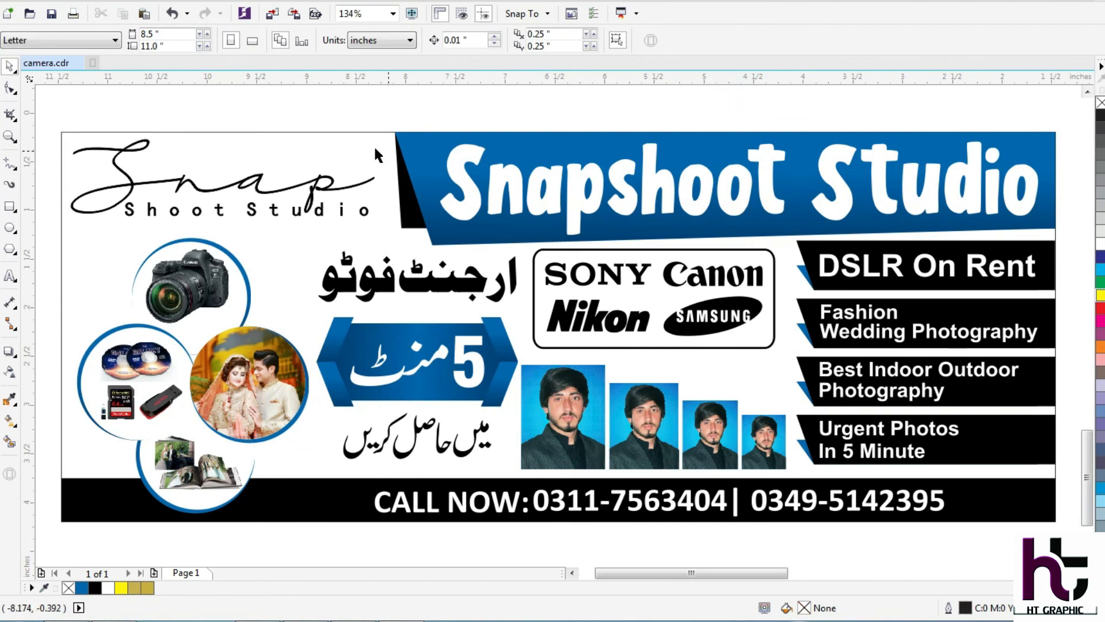
left_click(354, 137)
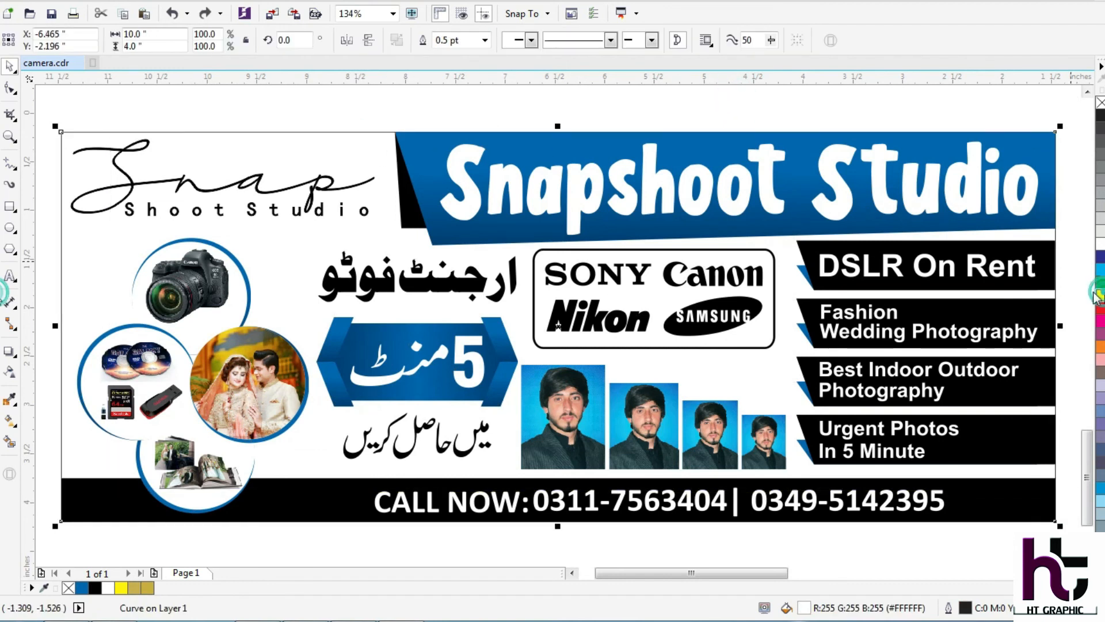
left_click(1100, 295)
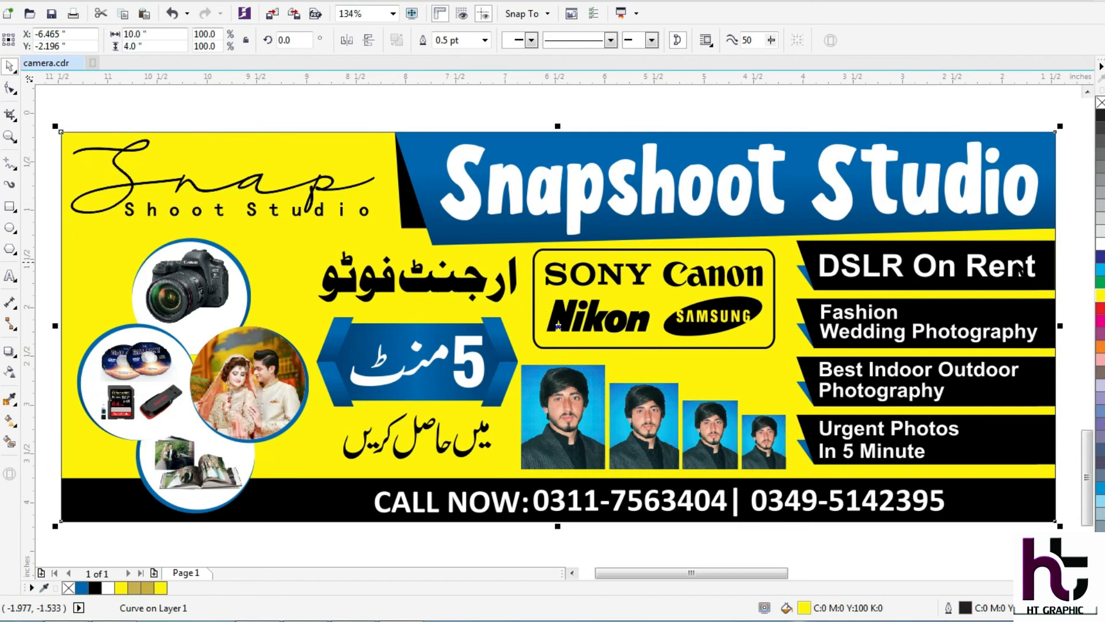
Try a cyan fill and a cyan-to-white fountain fill on the banner background, and undo both.
left_click(1099, 269)
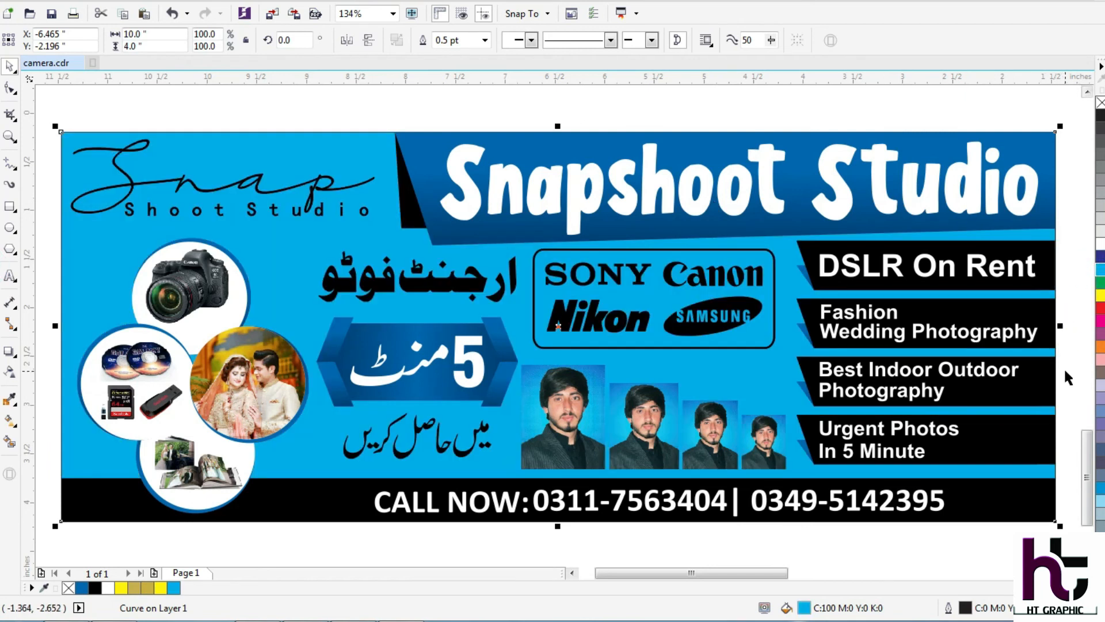
key("F11")
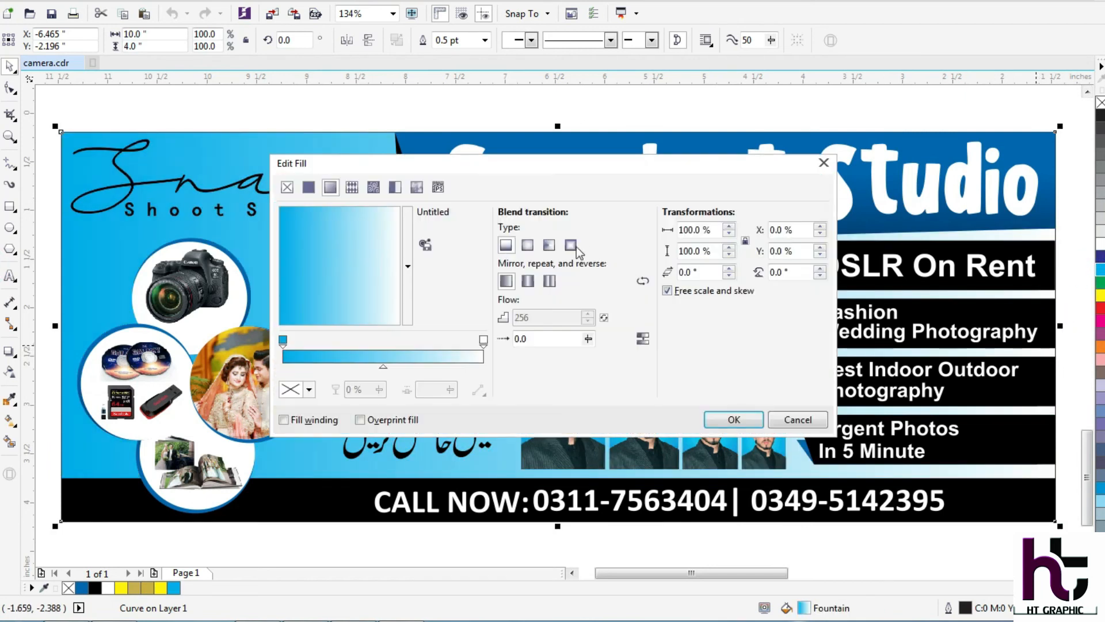
key("Return")
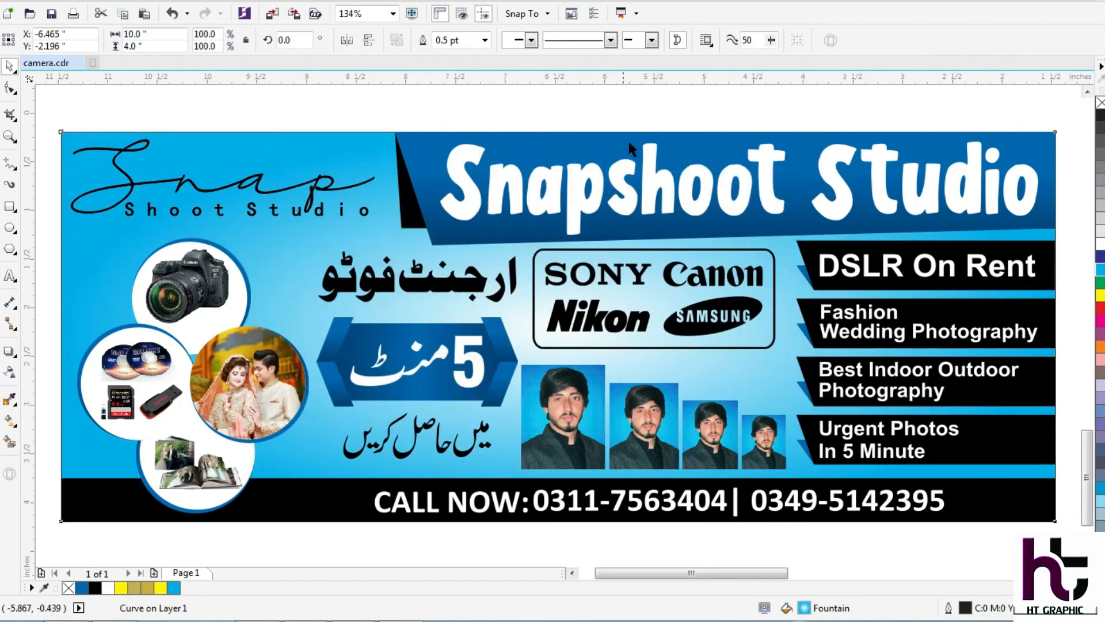
left_click(686, 106)
key("ctrl+z")
key("ctrl+z")
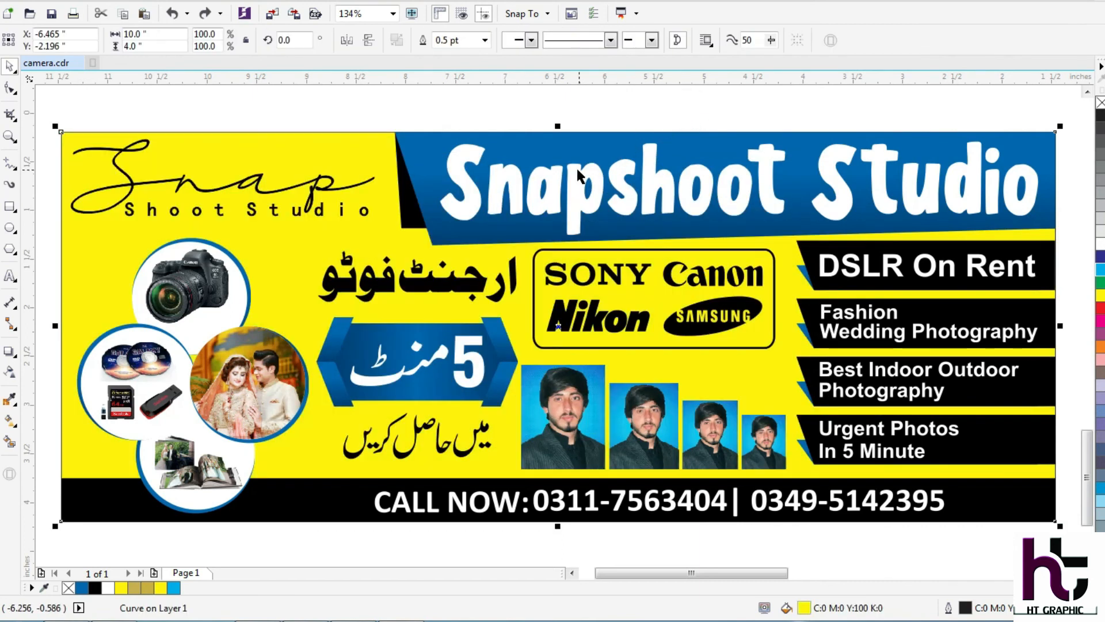
Lighten the banner background to a pale cream by setting the yellow value of its CMYK fill to 20.
key("shift+F11")
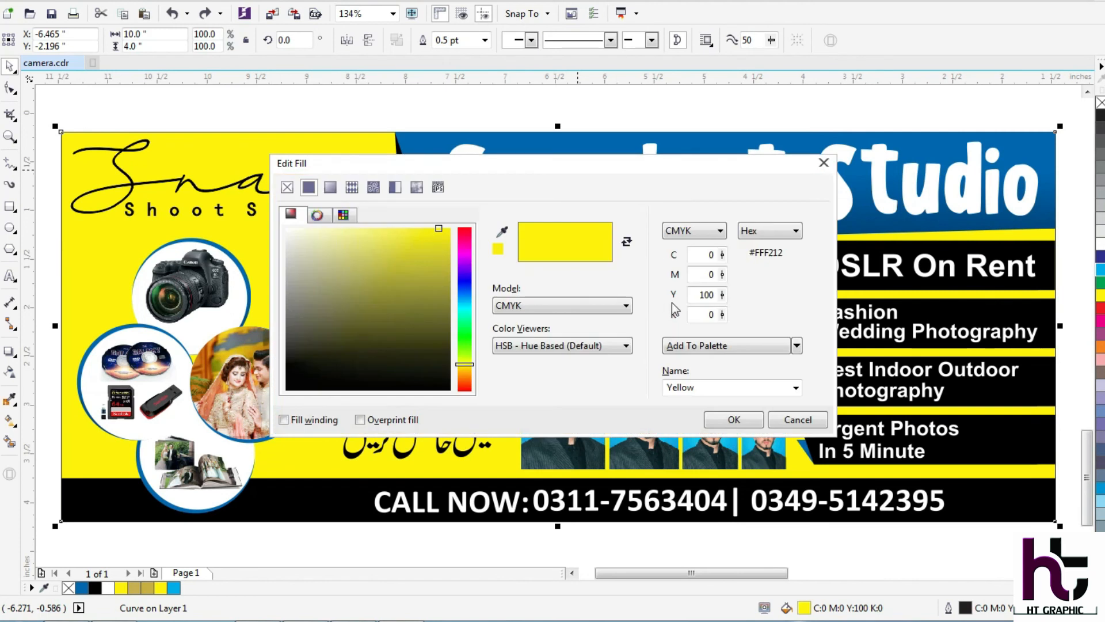
left_click(691, 294)
double_click(697, 296)
type("20")
key("Return")
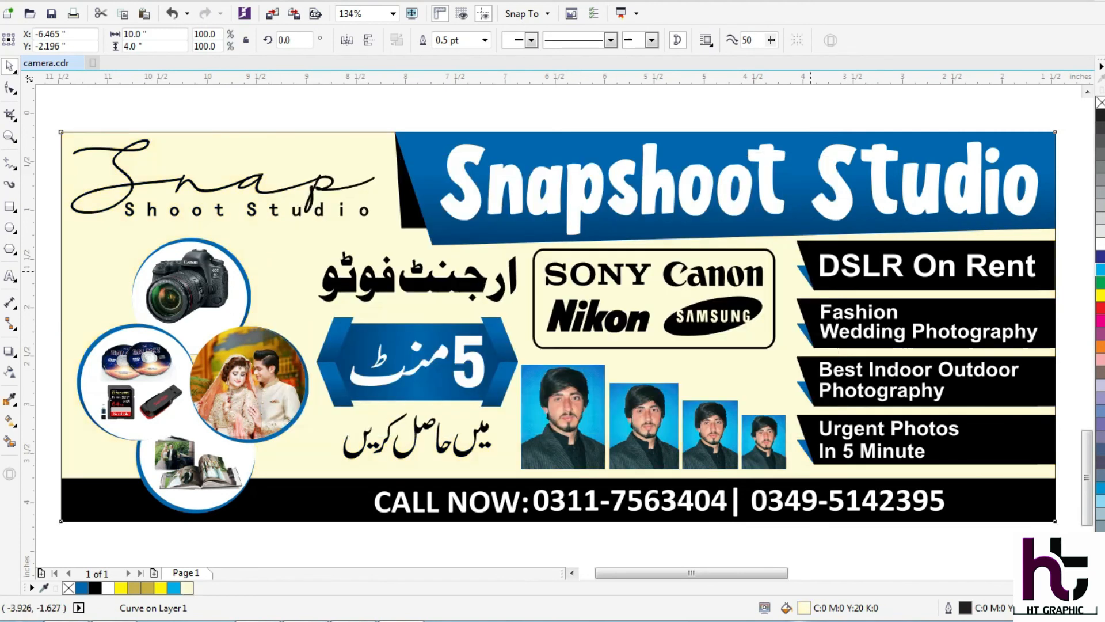
left_click(742, 113)
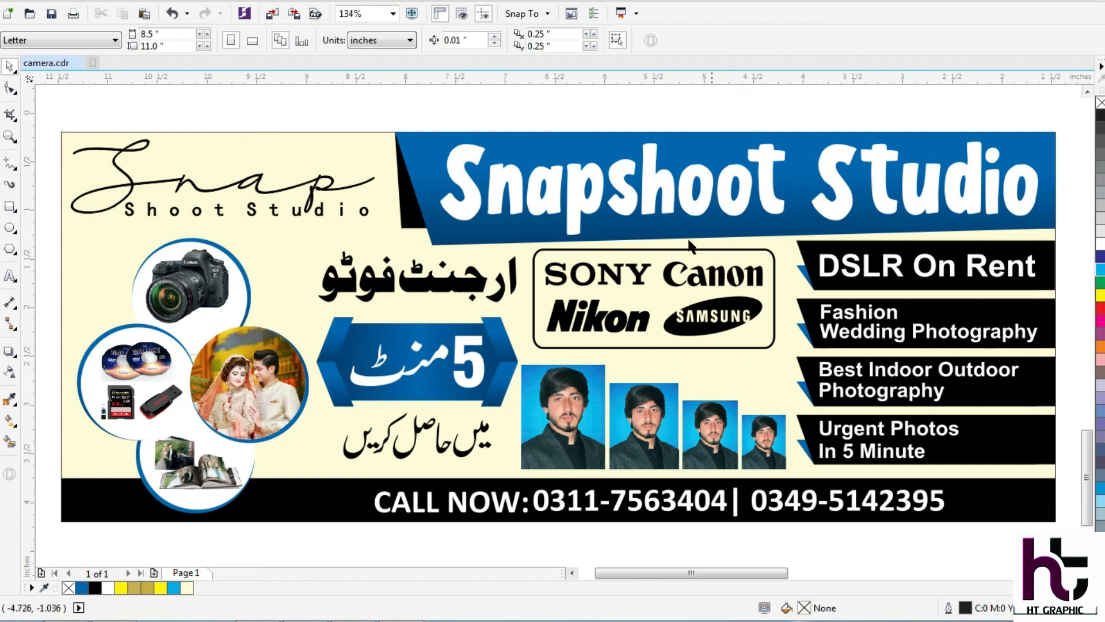
scroll(583, 259, "down", 2)
key("z")
left_click_drag(852, 156, 301, 449)
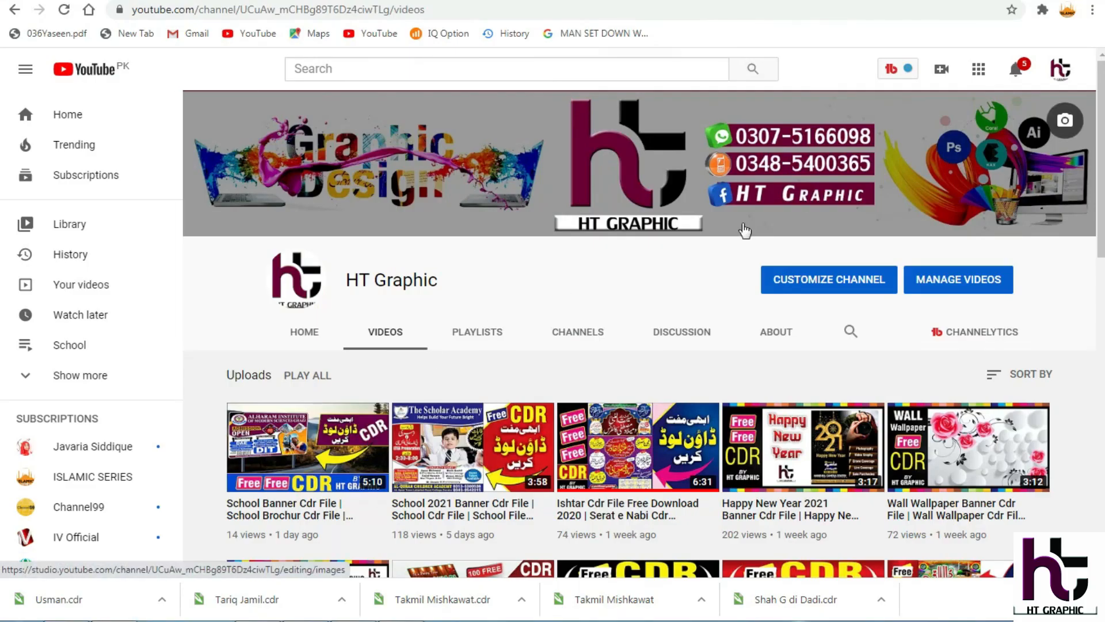
Browse the uploaded videos on the HT Graphic YouTube channel page.
scroll(742, 230, "down", 2)
scroll(745, 230, "down", 2)
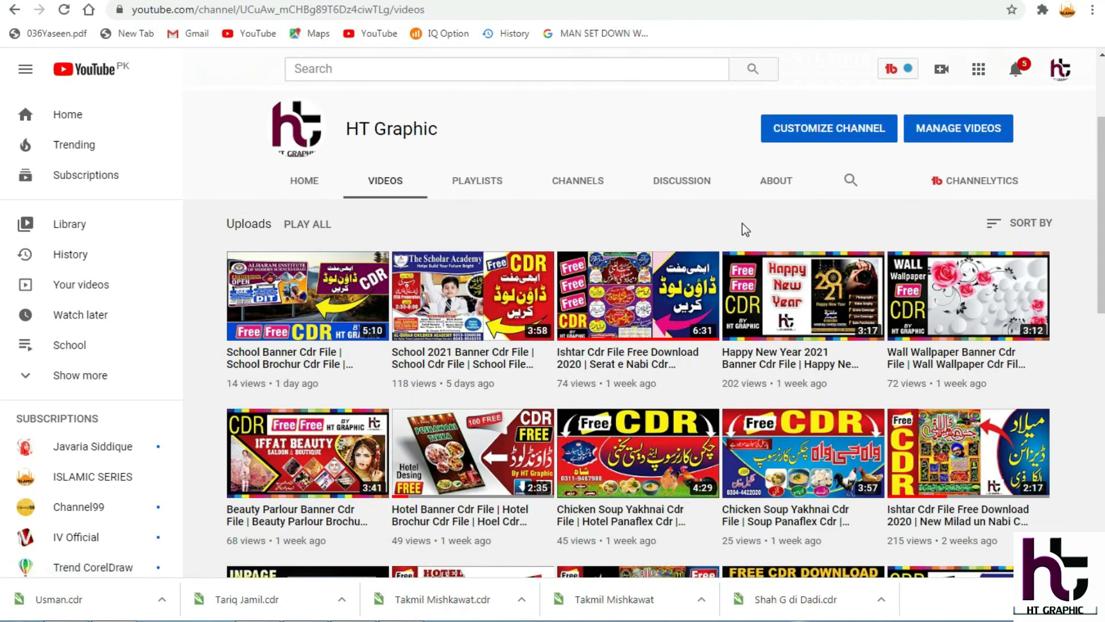
scroll(741, 223, "down", 6)
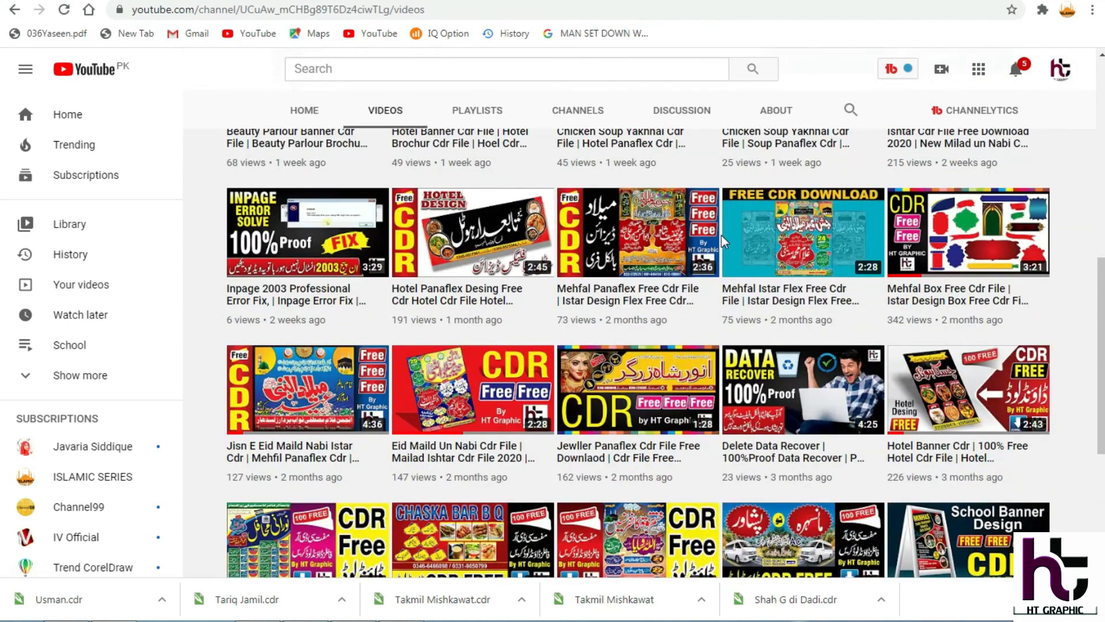